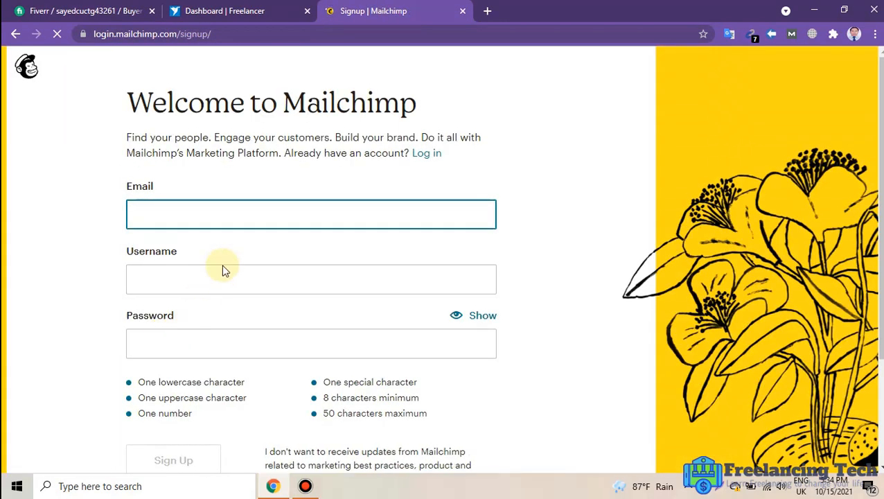
Fill the sign-up email with the saved autofill address and enter a username.
click(183, 216)
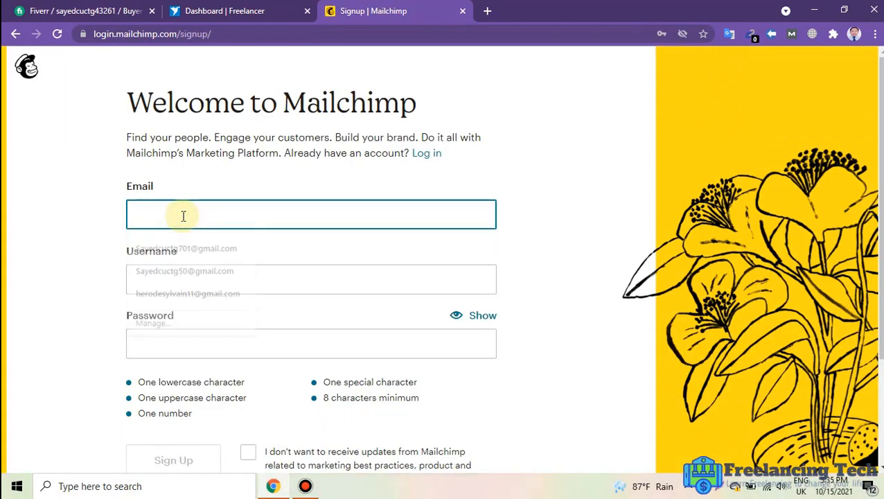
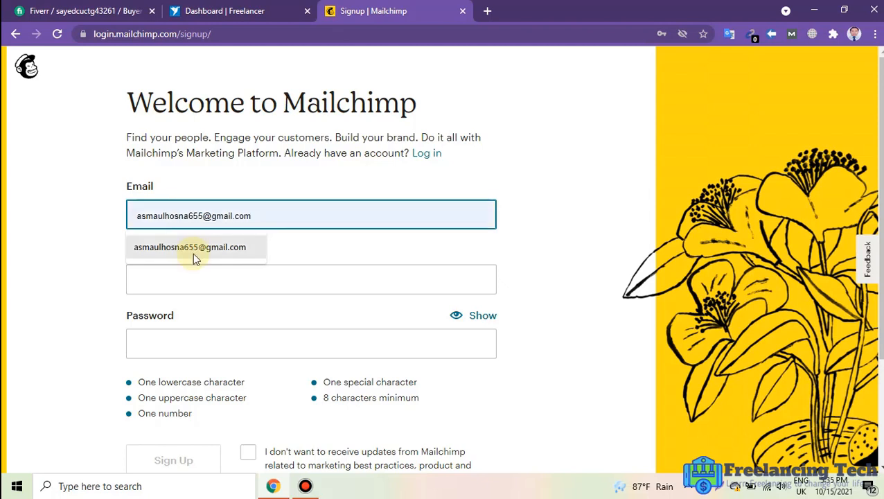
click(193, 253)
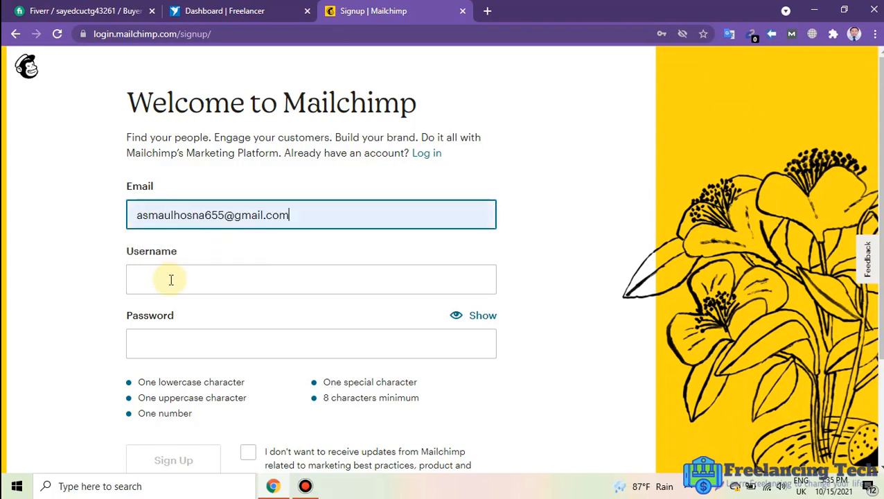
click(170, 279)
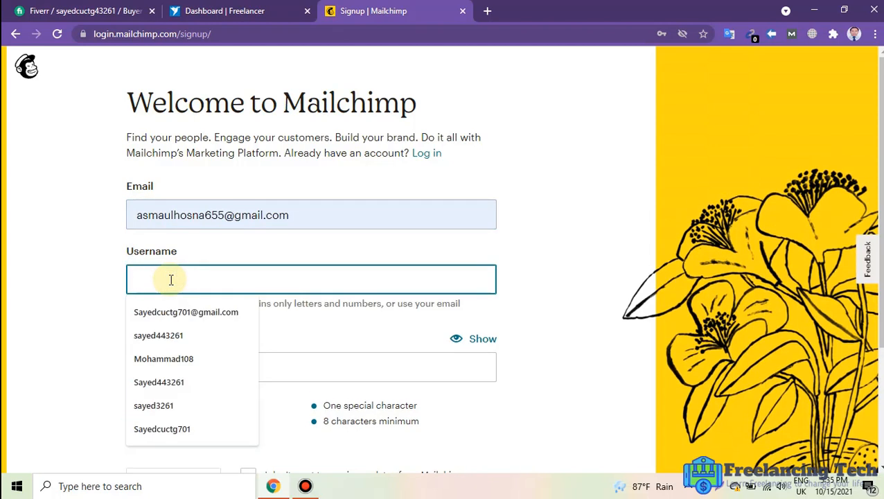
text(a)
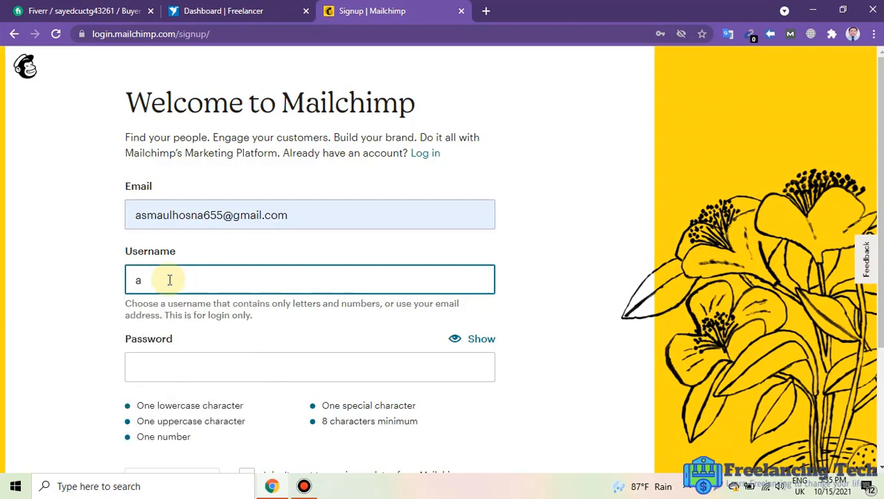
text(smaul655)
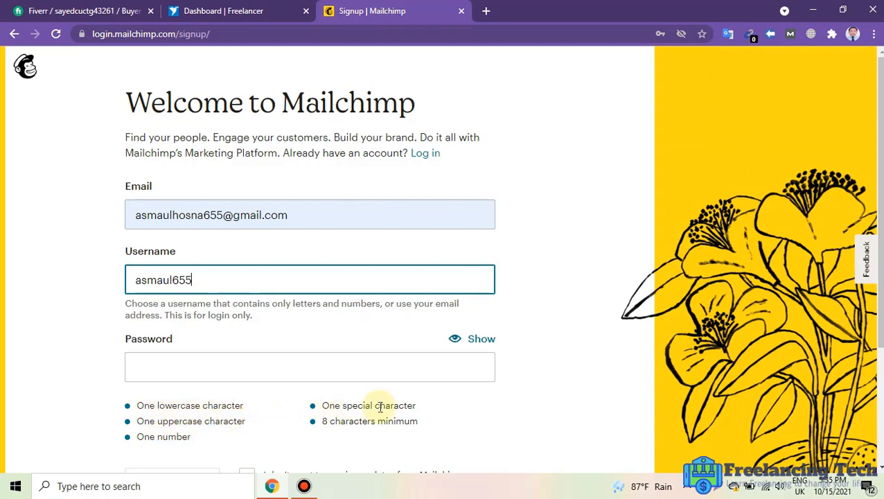
Enter an account password, opt out of marketing updates, and submit the sign-up form.
click(208, 365)
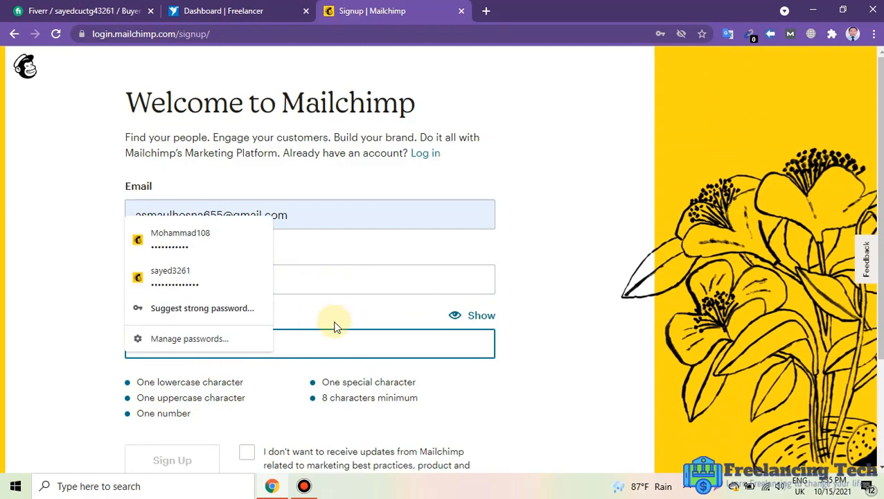
click(320, 343)
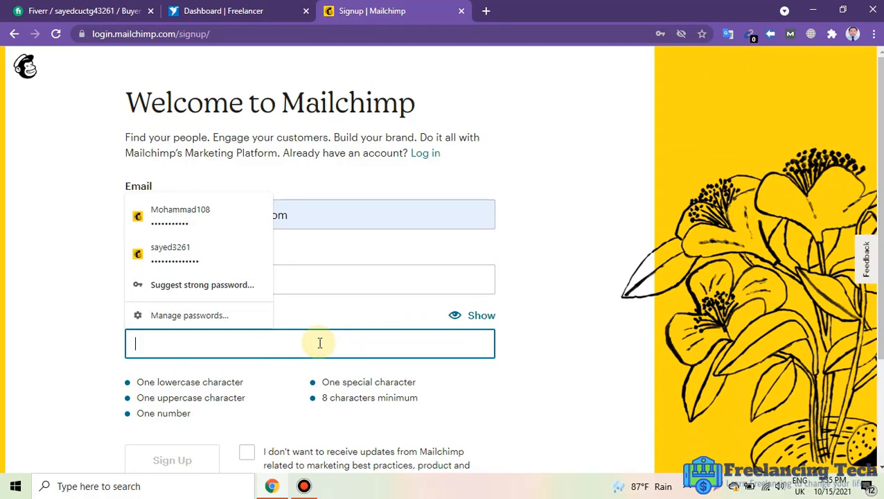
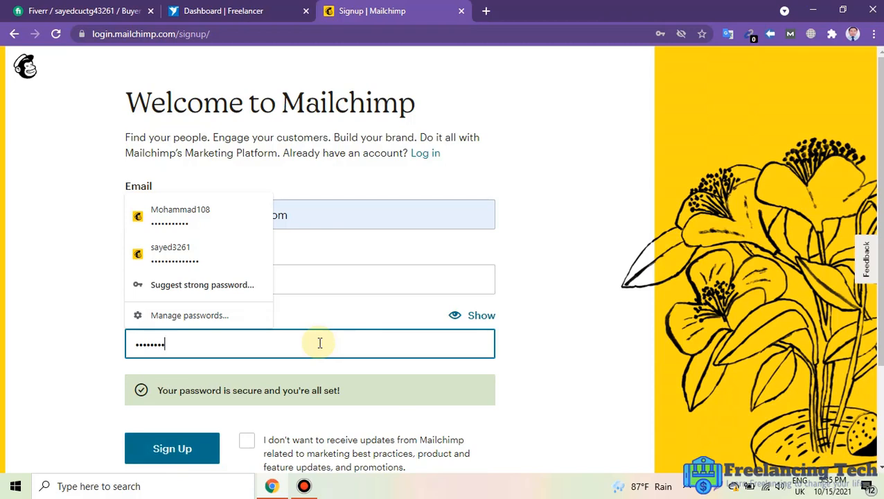
click(565, 393)
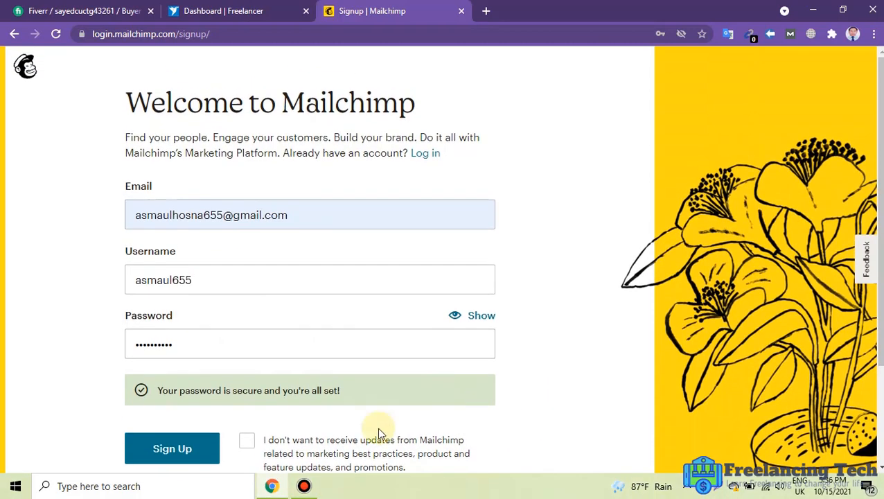
scroll(305, 423, down, 1)
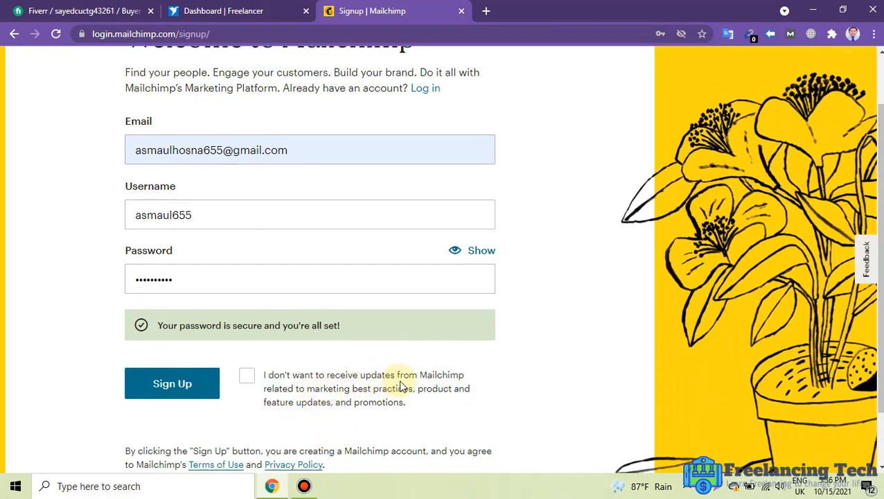
click(250, 379)
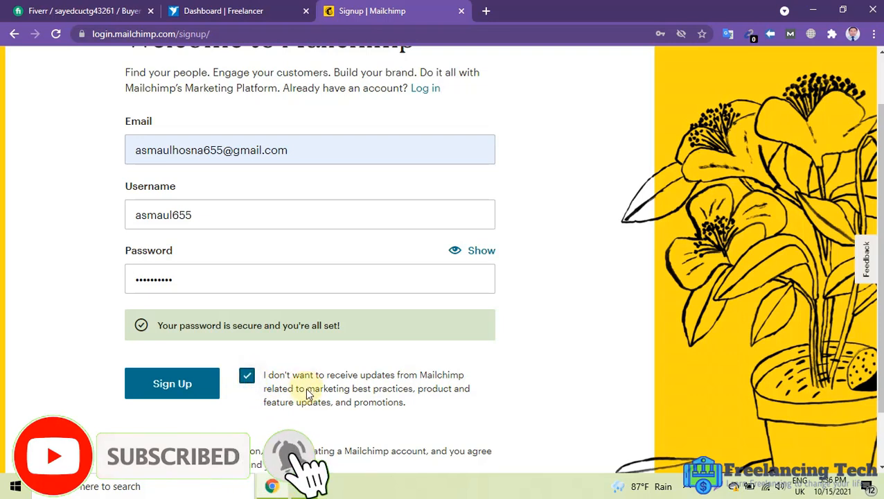
click(174, 385)
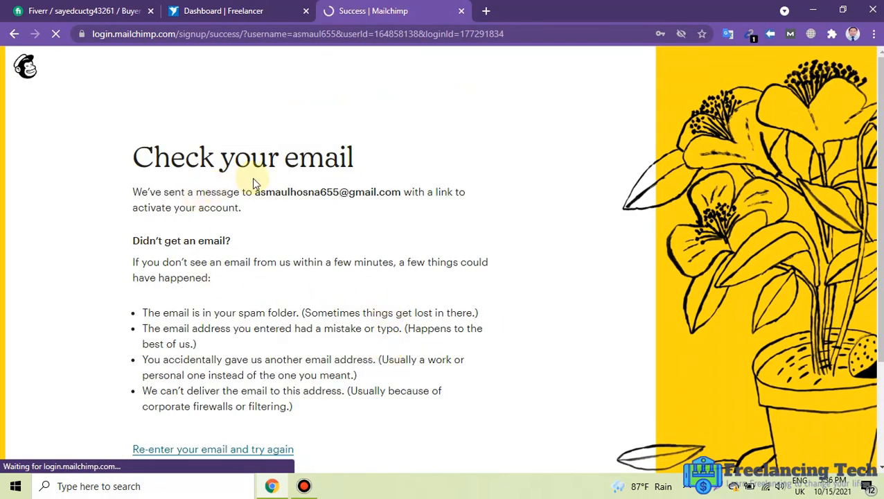
In Gmail, open 'Activate your Mailchimp account' and follow its Activate Account link.
click(486, 11)
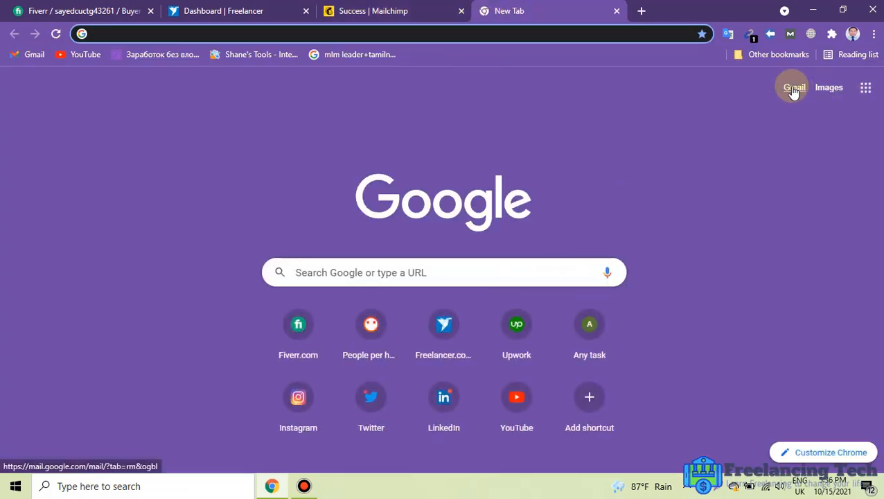
click(793, 89)
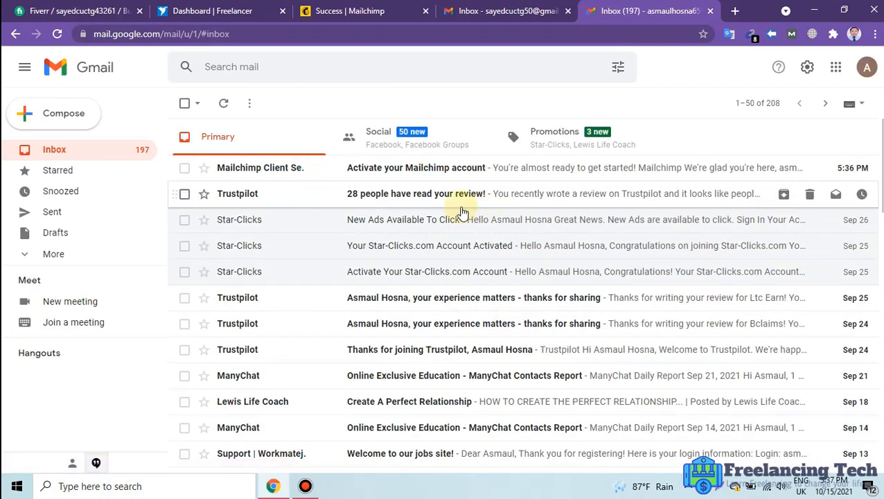
click(401, 170)
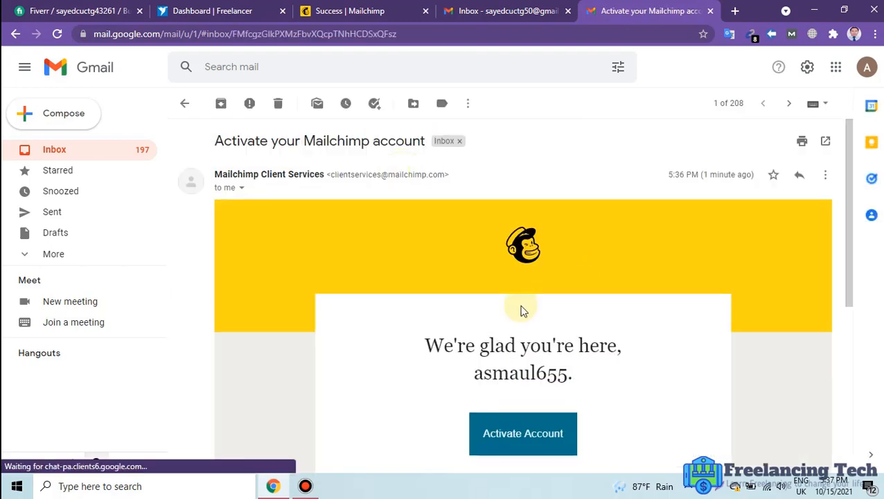
scroll(629, 370, down, 2)
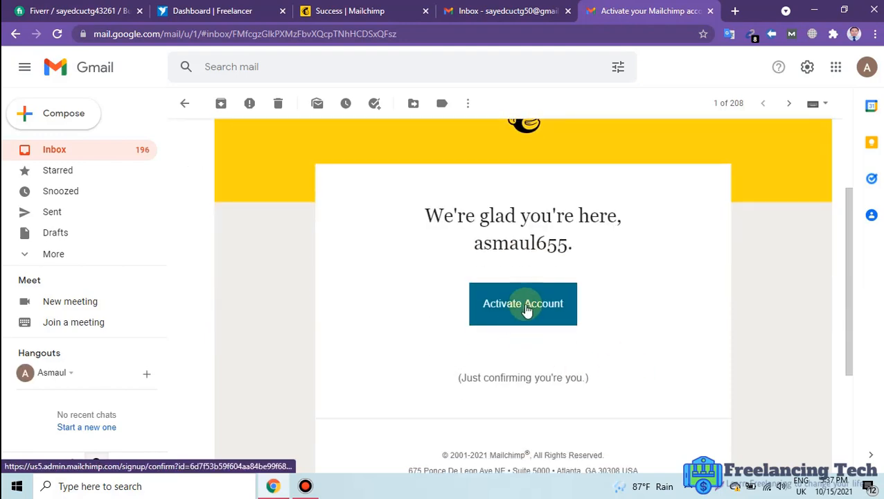
click(525, 308)
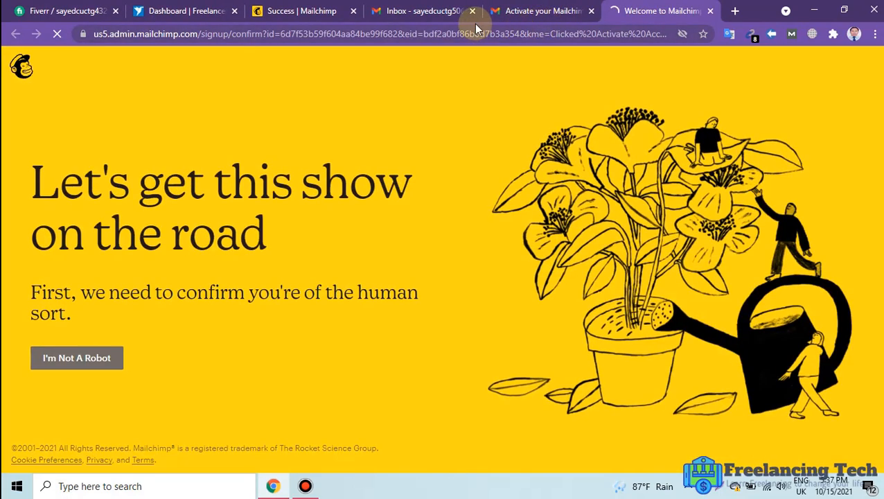
Close the Gmail tab, pass the I'm Not A Robot check, and continue on the Free plan.
click(473, 11)
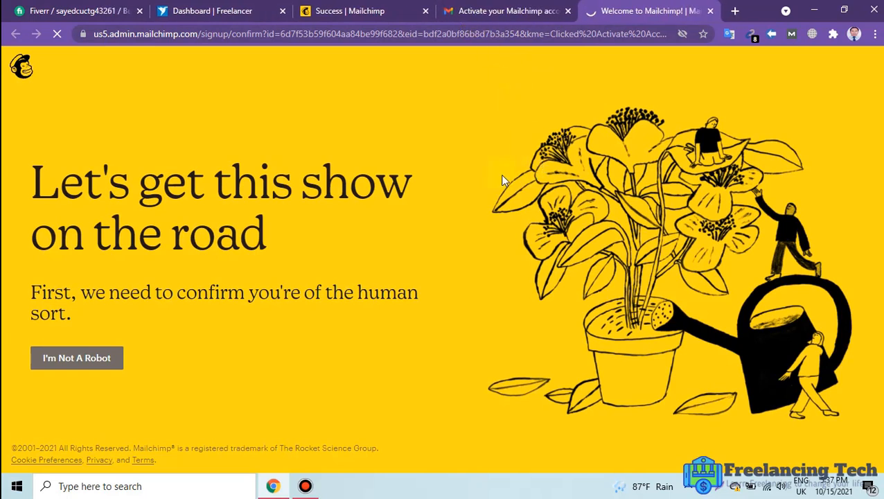
click(77, 359)
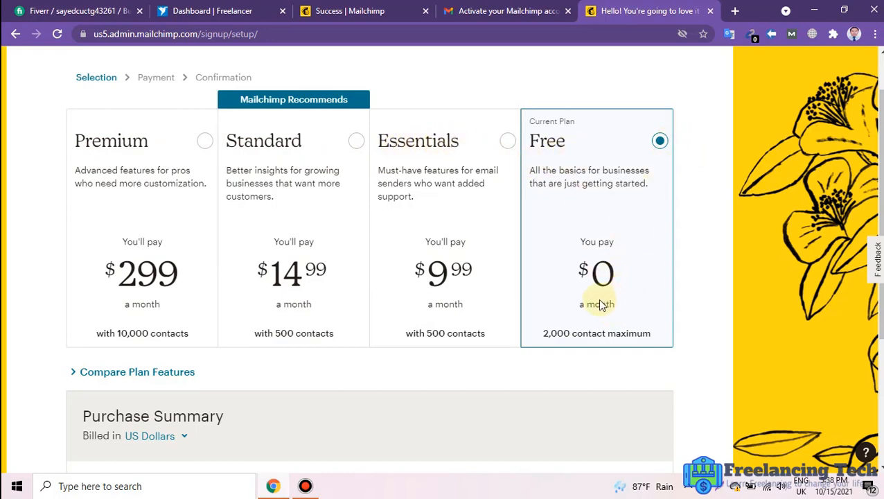
scroll(610, 298, down, 2)
scroll(691, 203, up, 1)
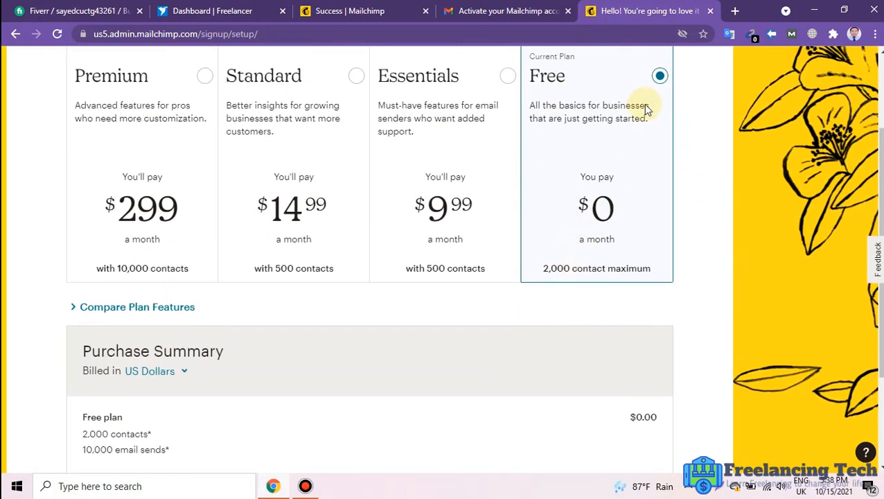
scroll(295, 311, down, 2)
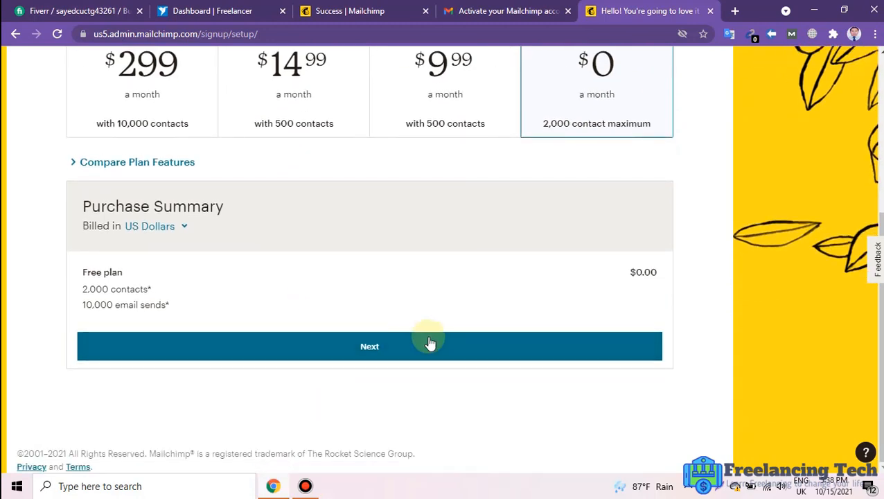
click(375, 345)
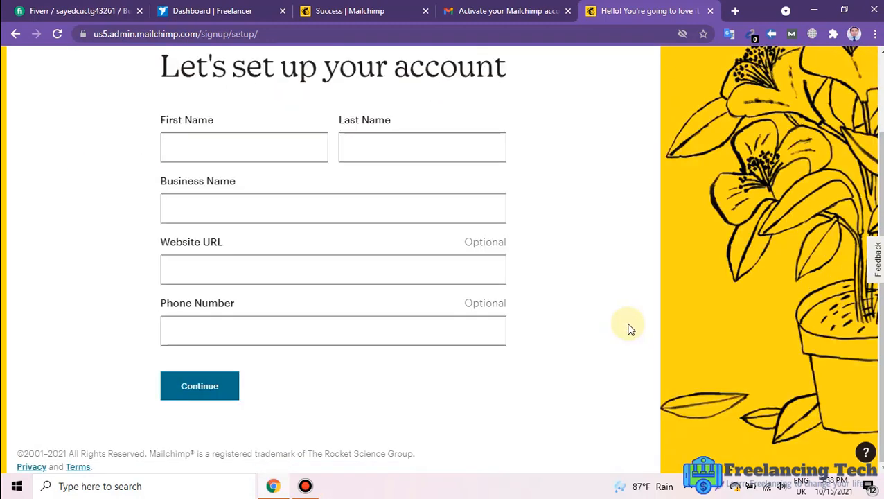
Enter first and last name plus business name 'Freelancing techo1', then submit the profile.
click(284, 144)
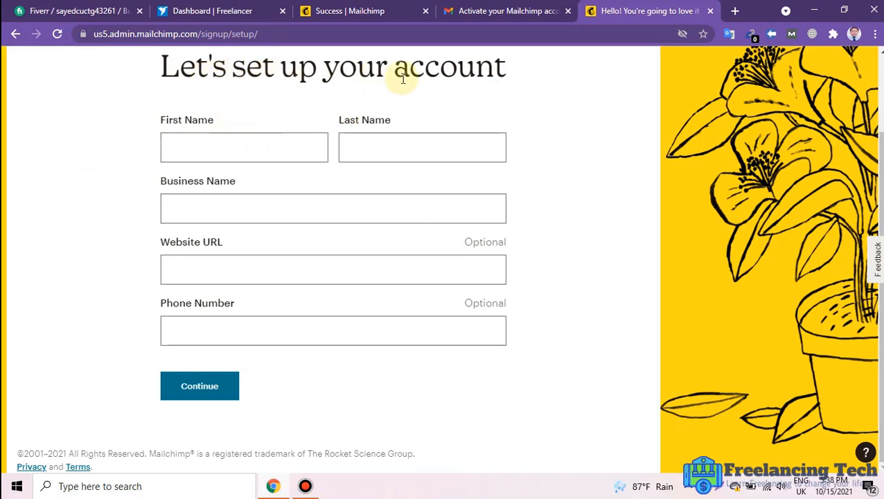
click(215, 145)
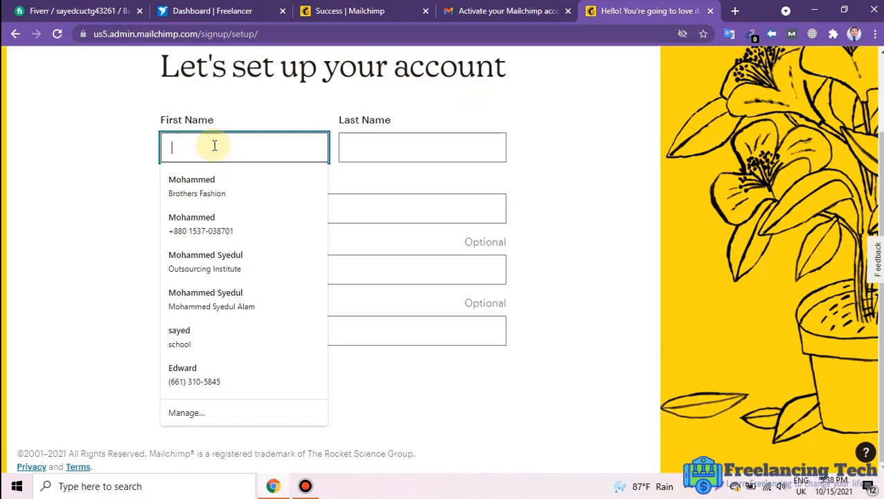
text(Asn)
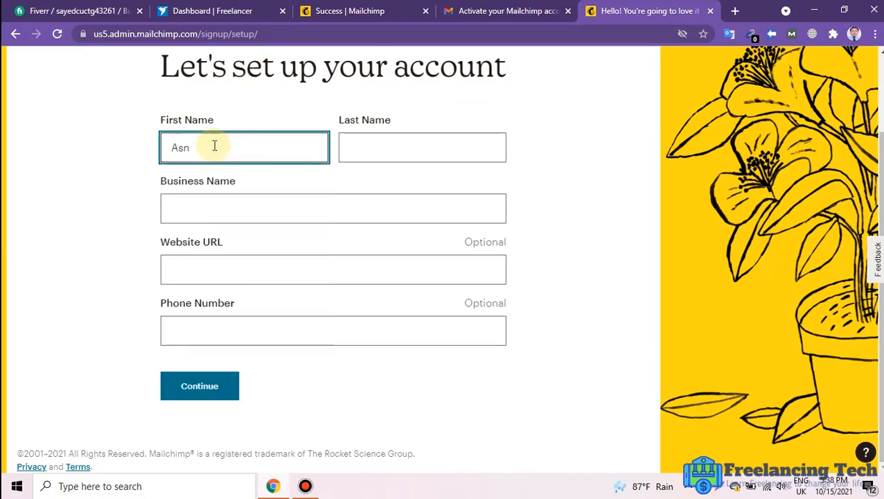
text(maul)
key(Tab)
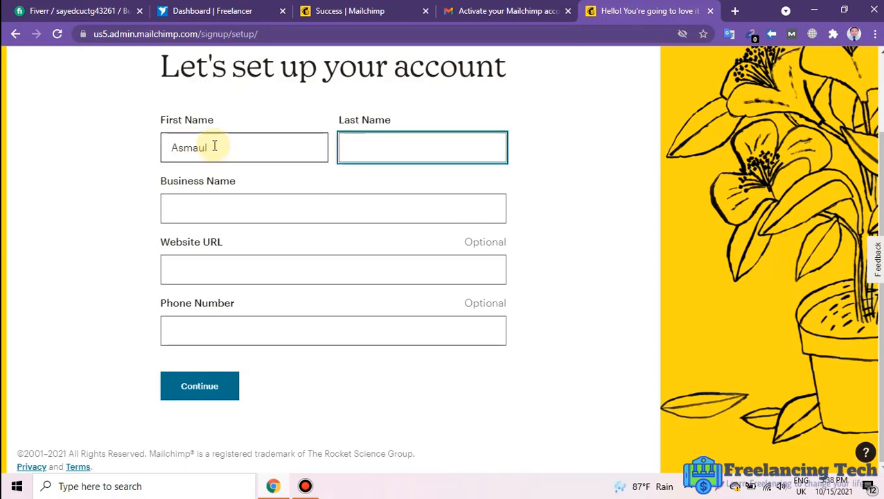
text(Hosna)
click(208, 213)
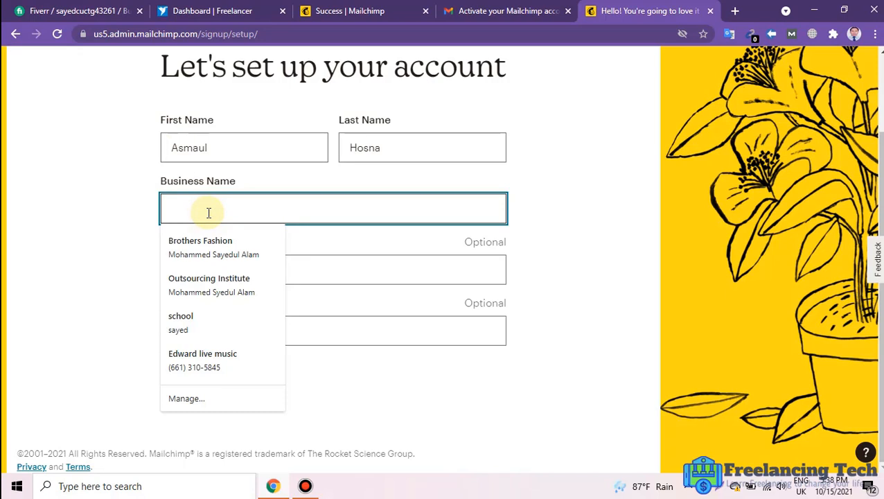
text(Gt)
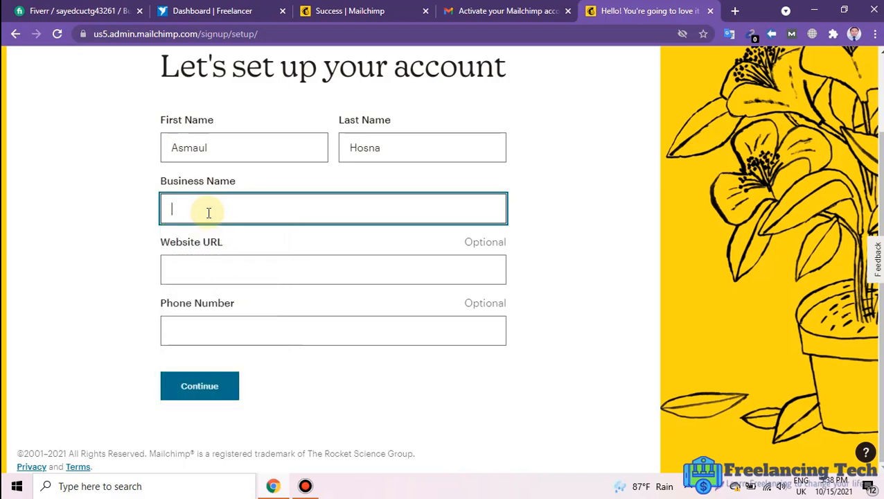
text(Free)
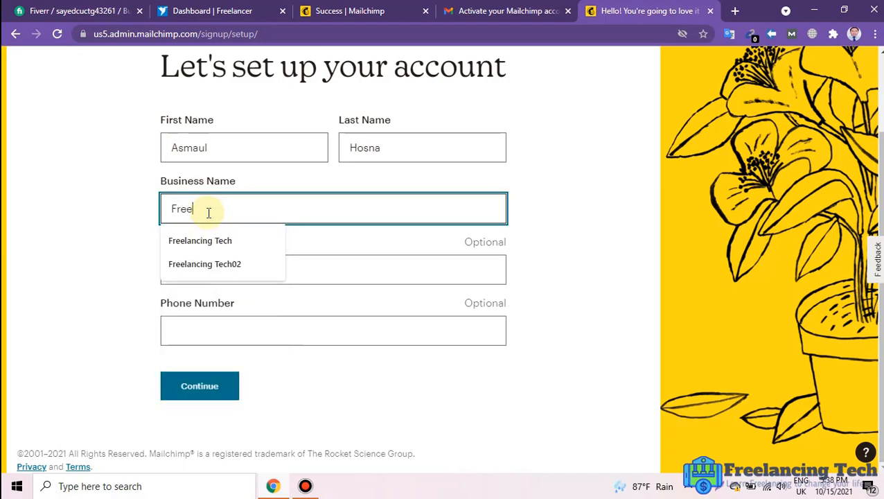
text(lancing)
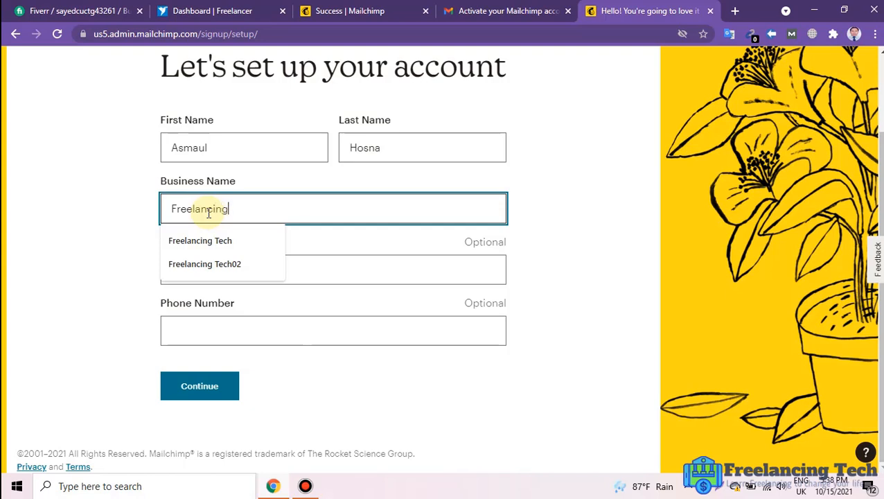
text( techo1)
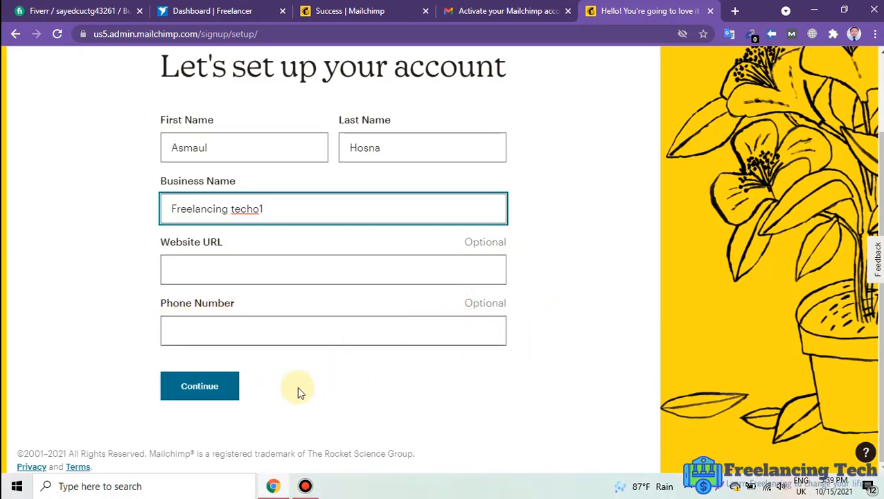
click(218, 393)
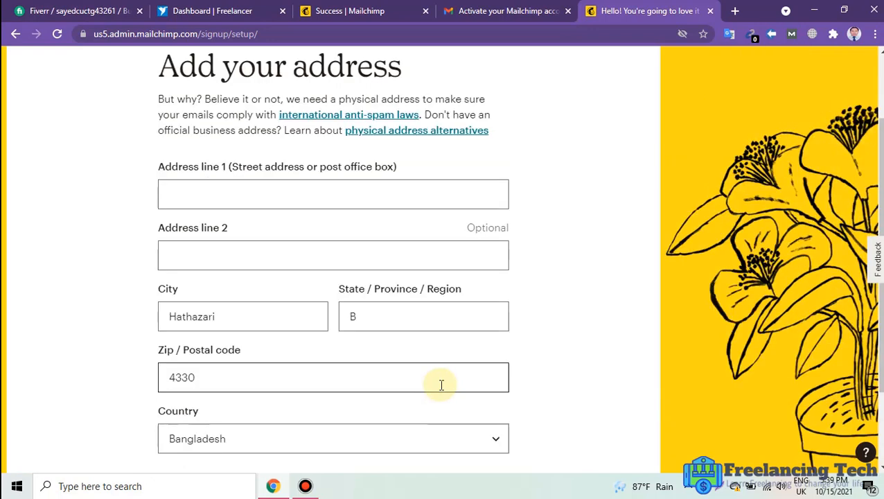
Enter the street address and overwrite the prefilled city.
click(186, 201)
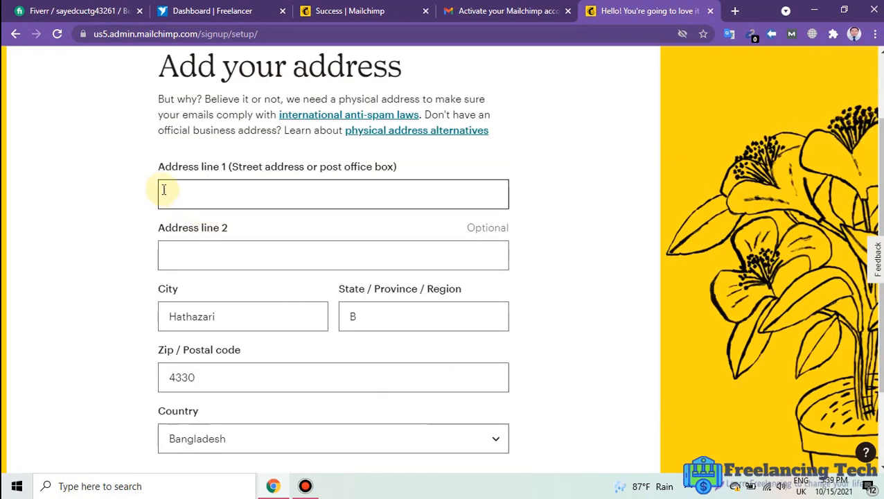
click(206, 197)
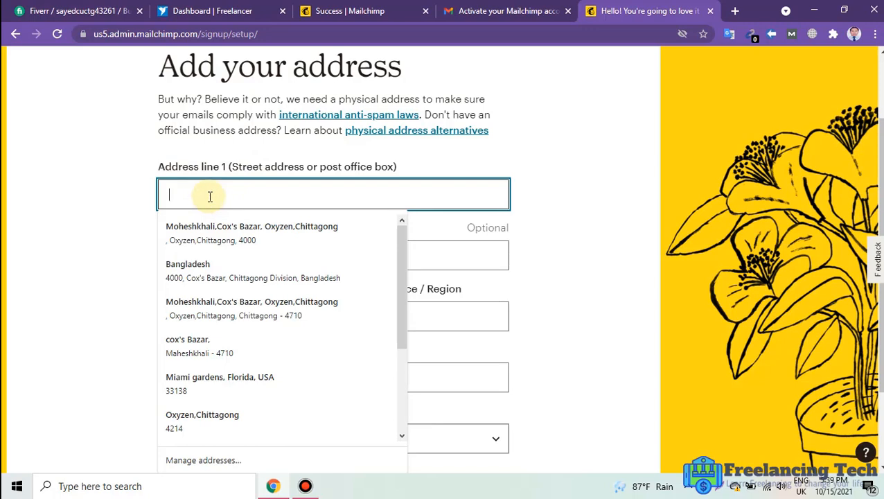
text(Oxy)
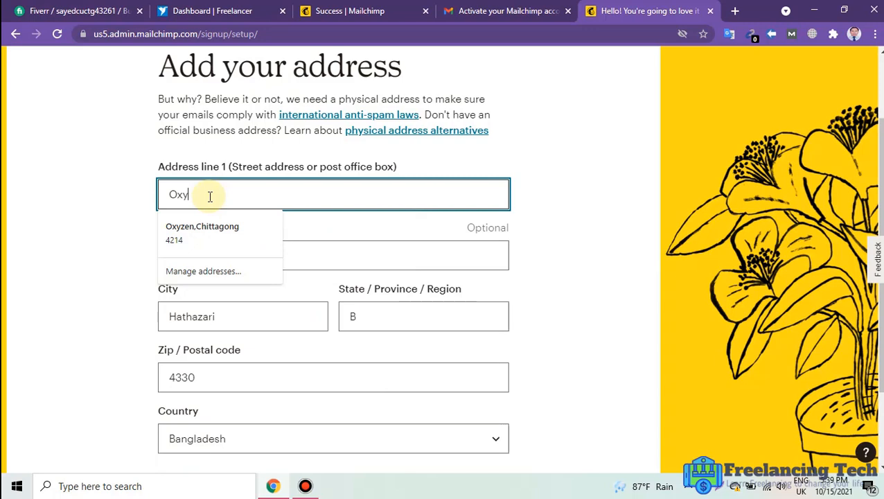
text(zen)
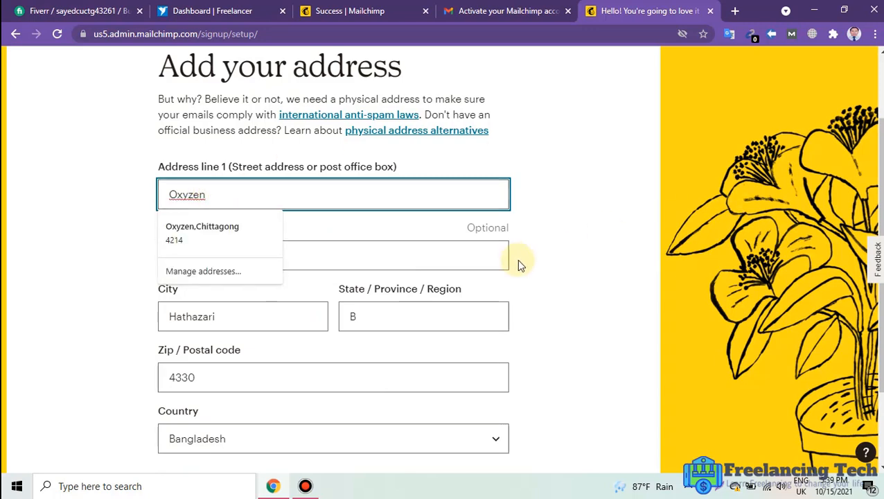
click(566, 257)
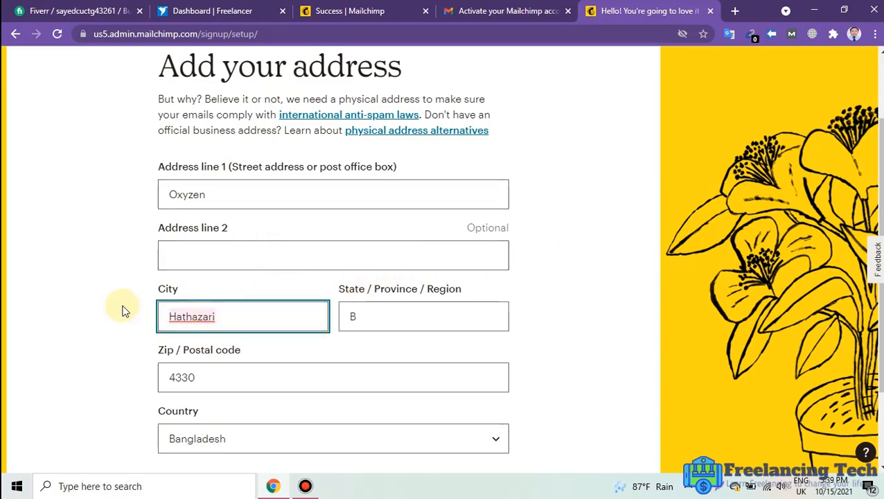
key(ctrl+a)
text(Chi)
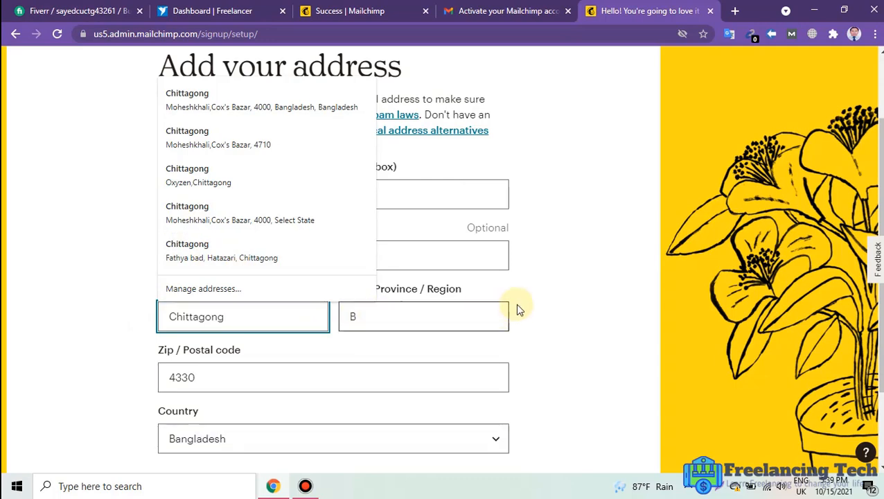
click(562, 310)
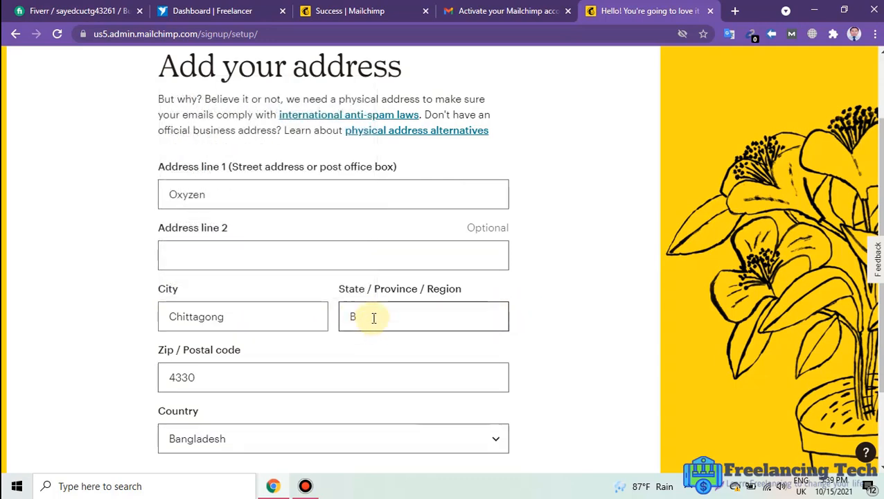
Replace the state/region and postal code, then submit the address step.
click(350, 316)
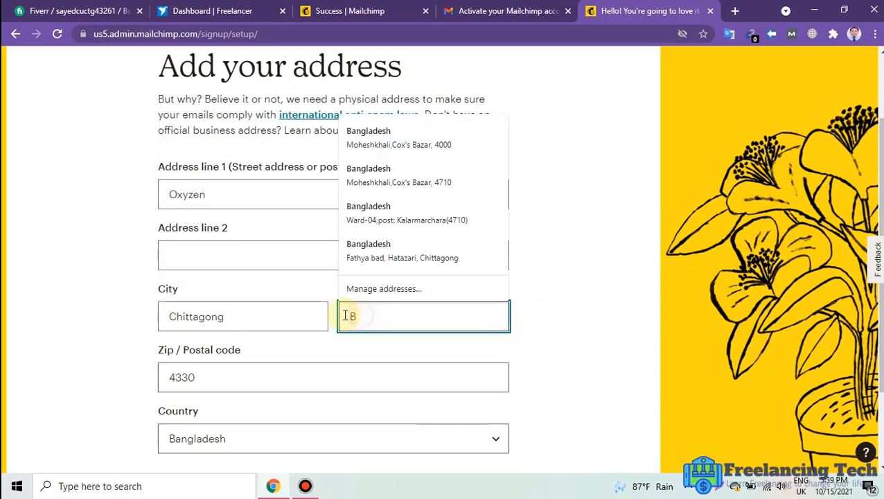
text(Chittag)
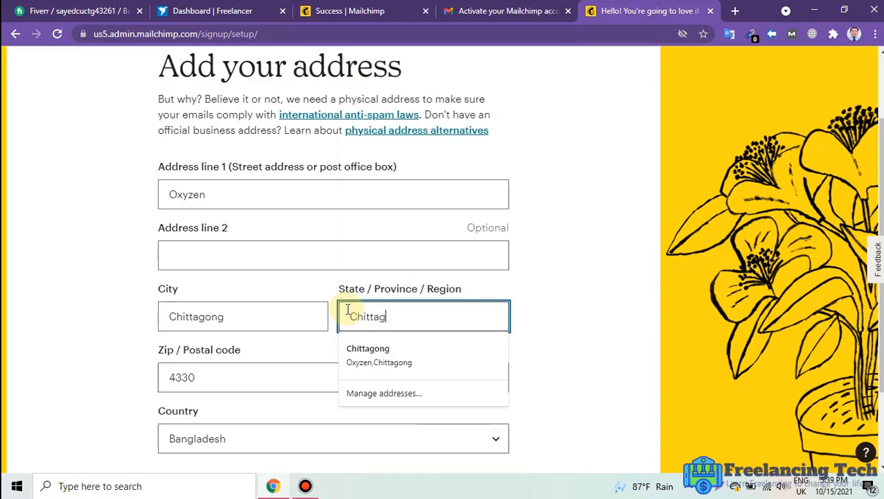
text(ong)
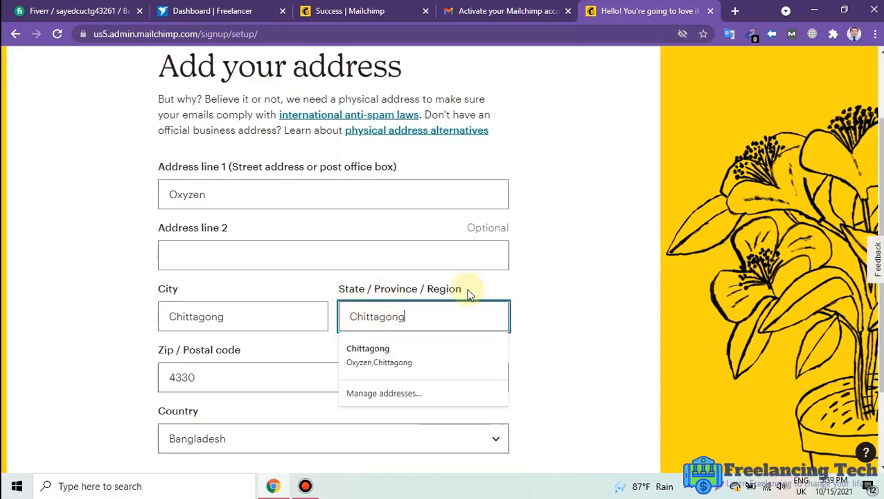
click(561, 331)
click(220, 374)
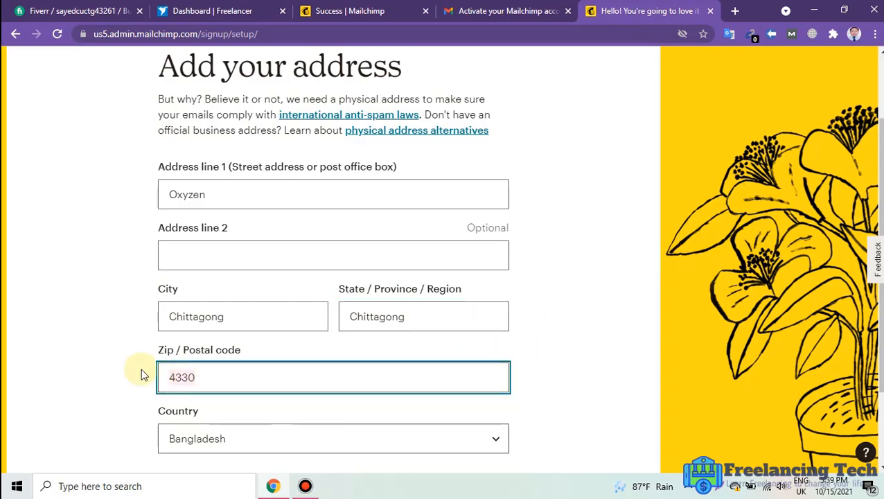
text(4214)
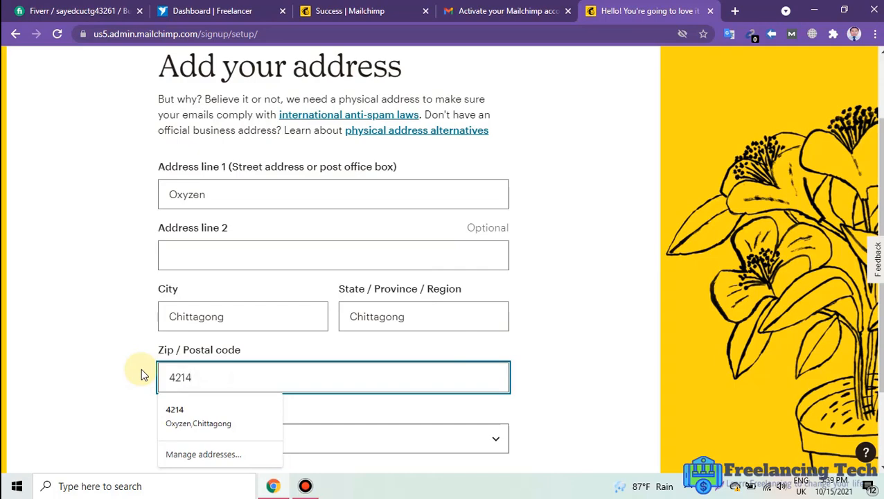
click(602, 352)
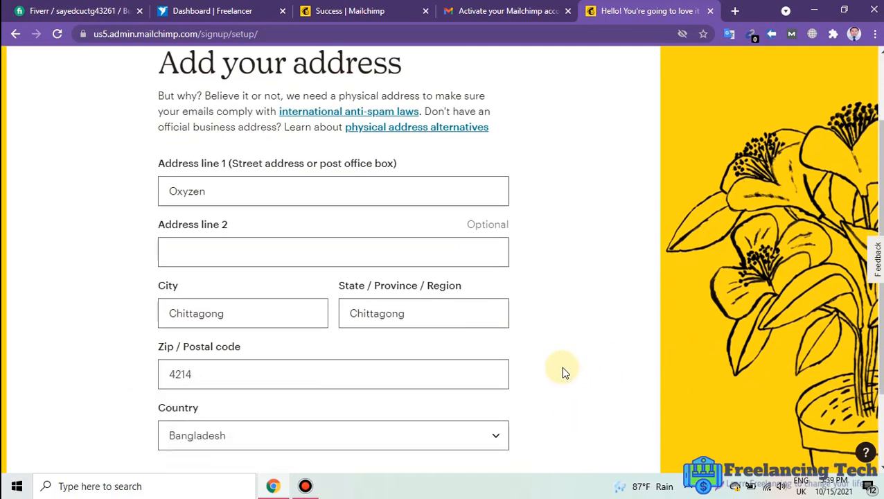
scroll(560, 366, down, 2)
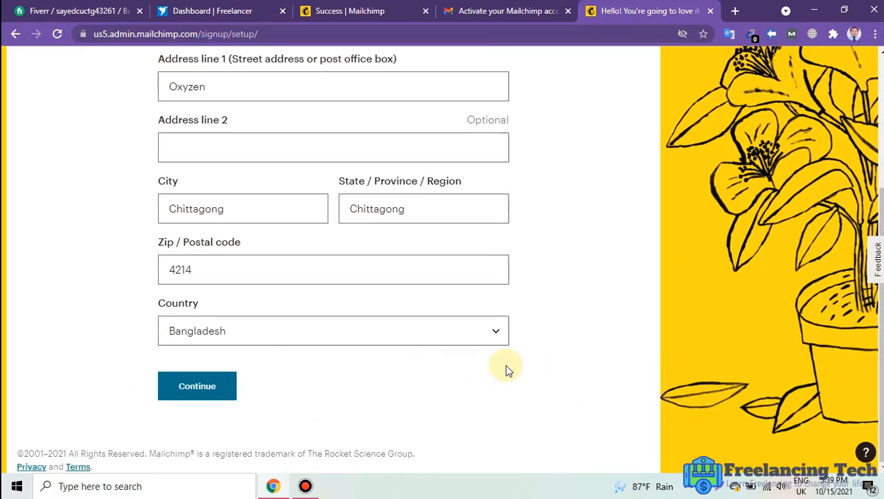
click(204, 392)
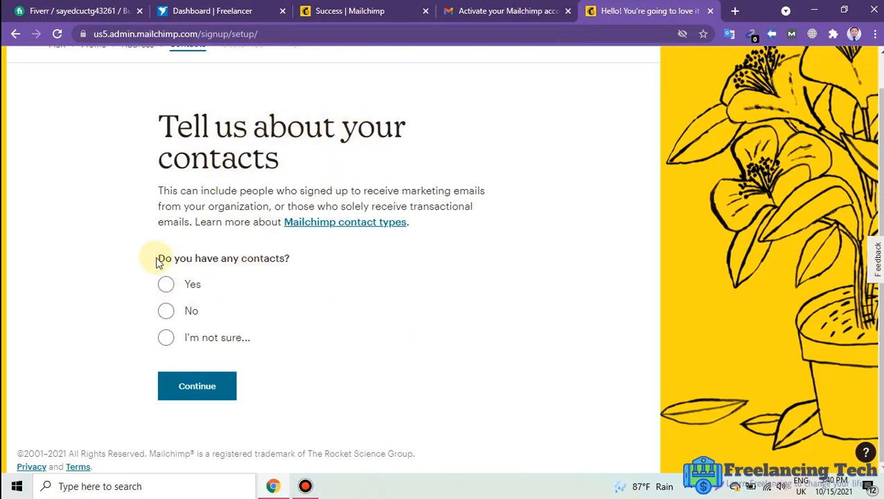
Answer Yes to having contacts, pick the 10,001 - 50,000 range, and continue.
click(166, 285)
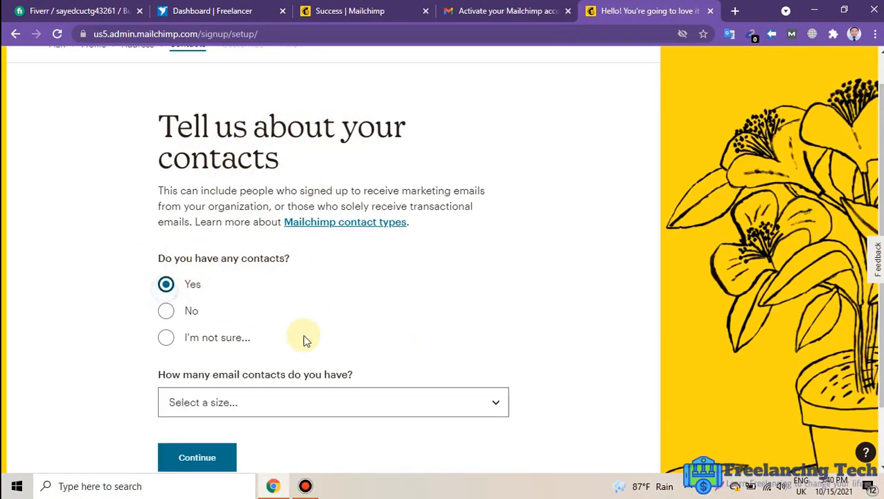
click(473, 403)
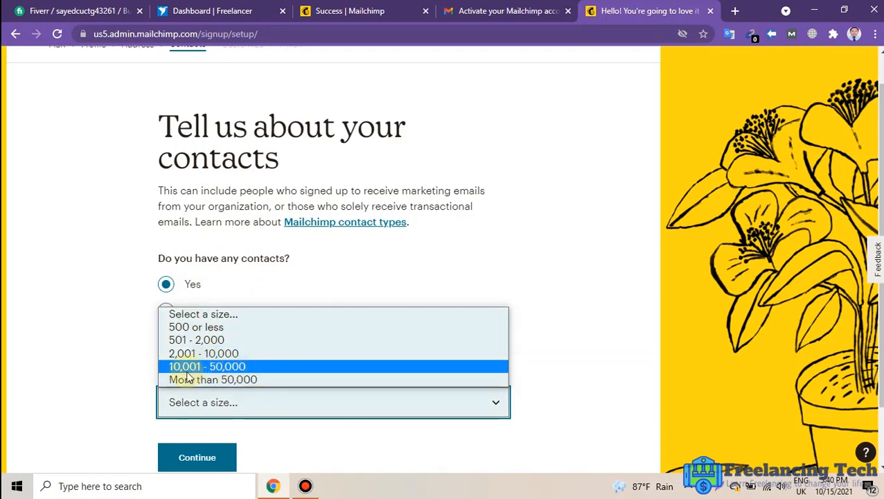
click(234, 372)
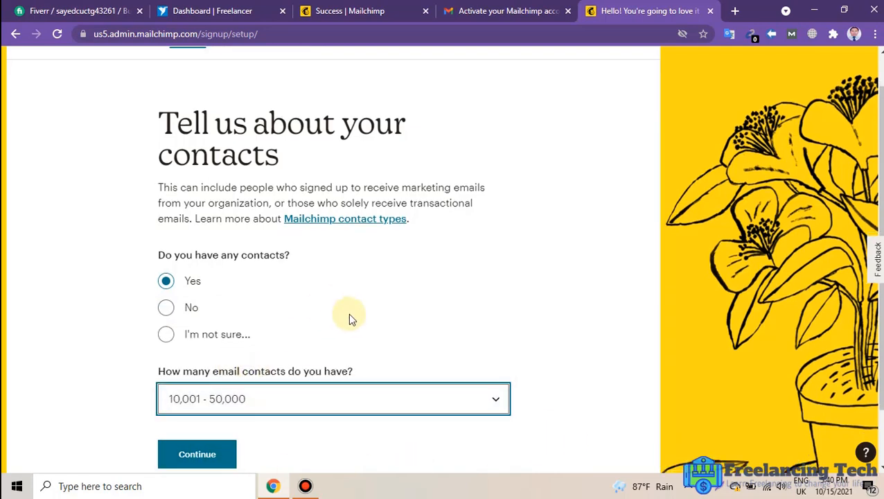
scroll(349, 316, down, 1)
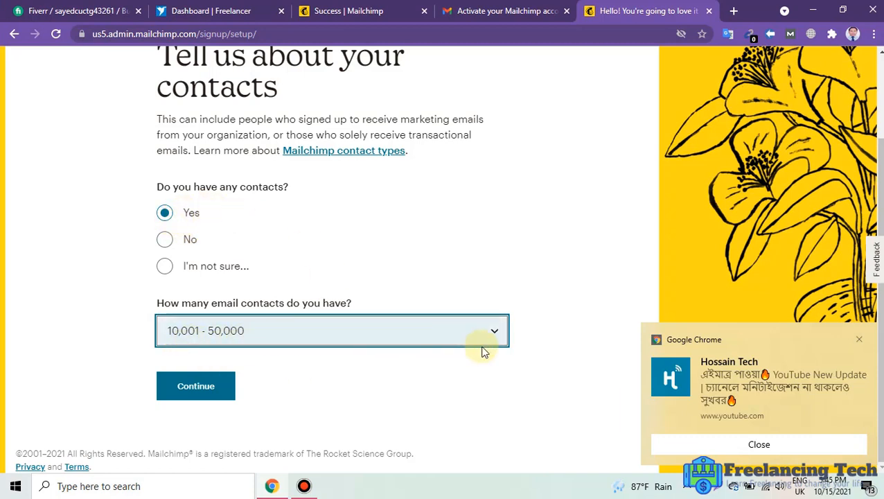
click(208, 393)
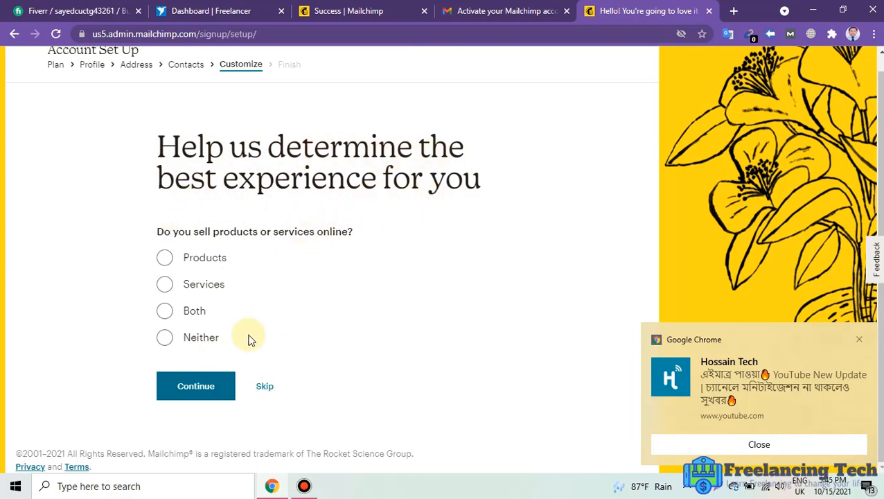
Select Services as what the business sells online.
click(165, 286)
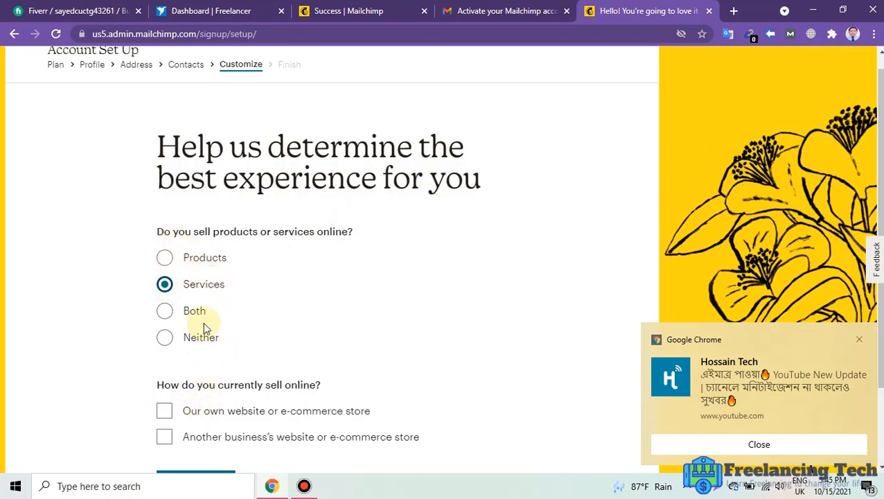
scroll(316, 368, down, 2)
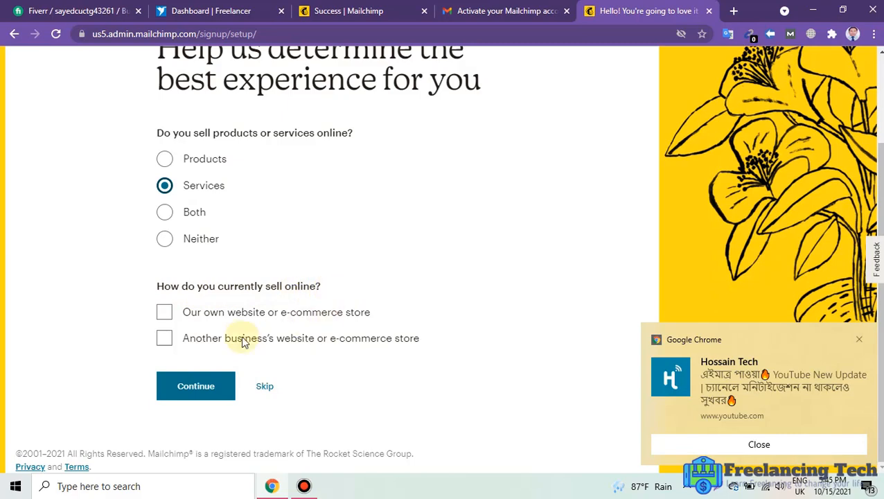
Skip the sales question, tick E-commerce Newsletter, Mailchimp Presents and Courier Highlights, and continue.
click(265, 388)
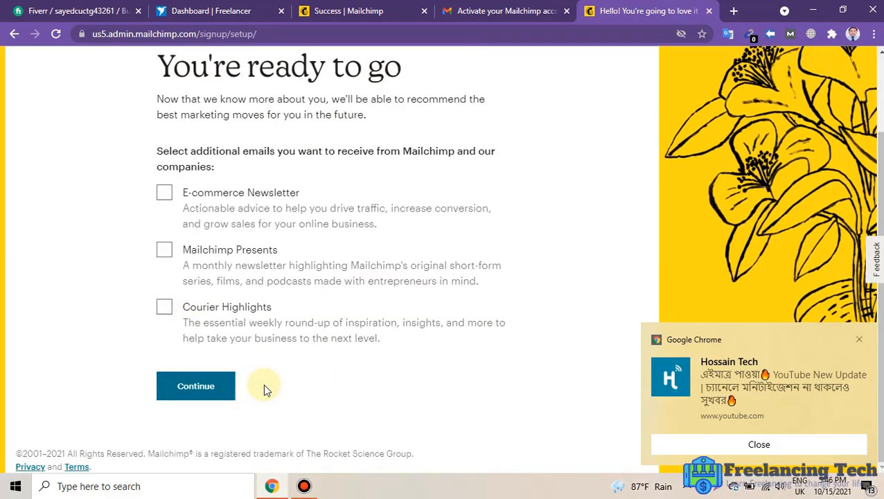
scroll(251, 126, up, 1)
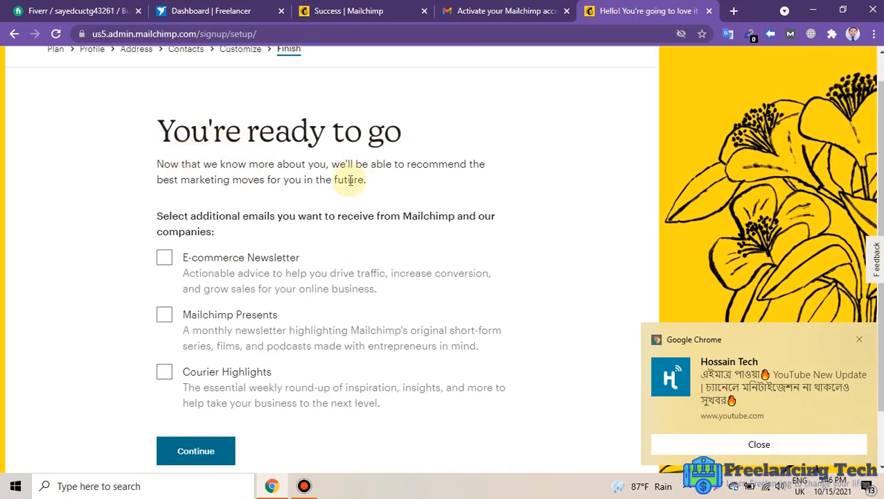
click(165, 262)
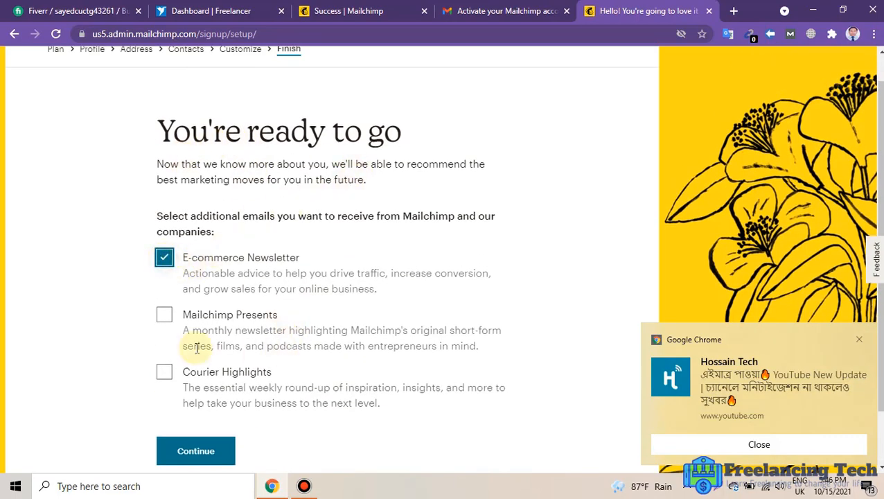
click(164, 316)
click(164, 374)
scroll(389, 355, down, 1)
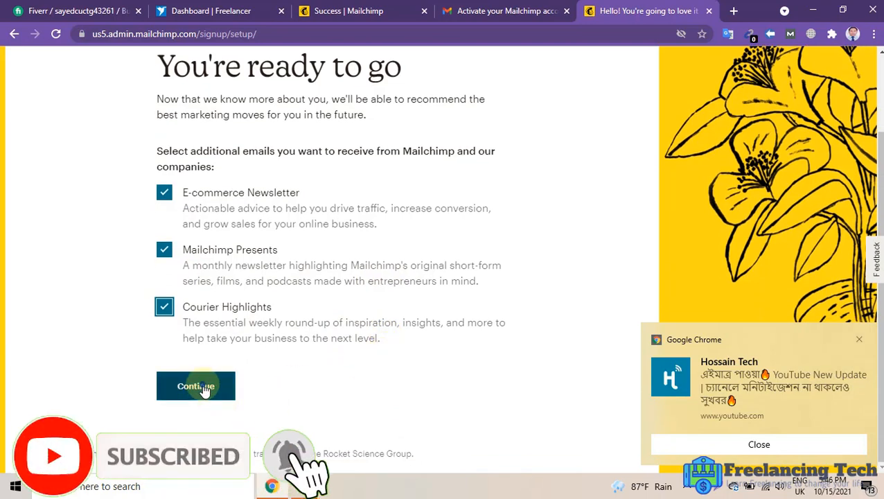
click(203, 390)
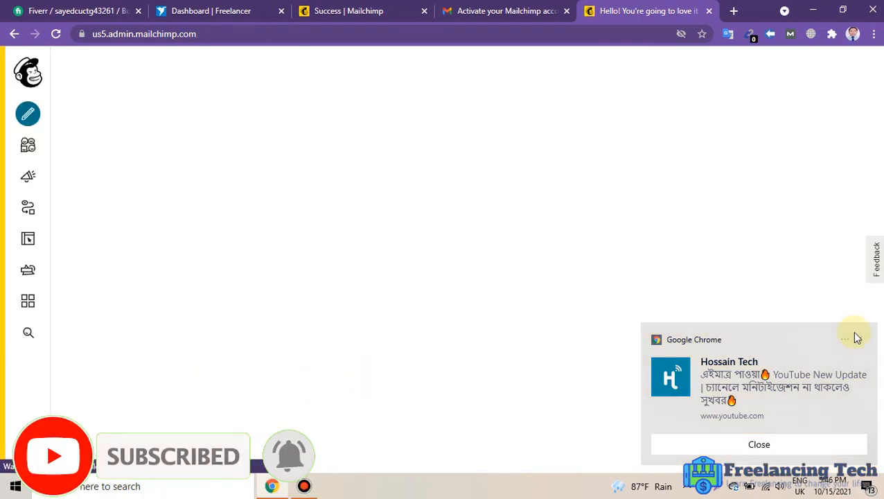
Dismiss the Chrome notification and choose Add contacts beside Total Audience on the dashboard.
click(858, 341)
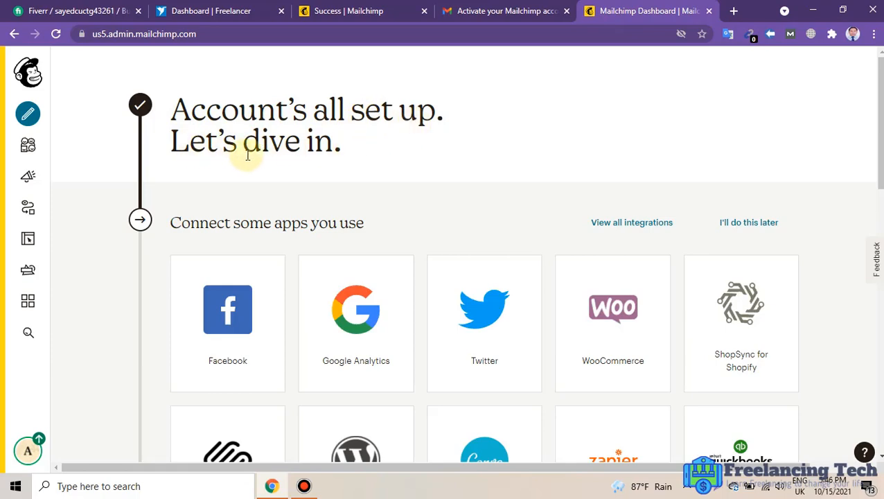
scroll(540, 138, down, 1)
scroll(548, 159, down, 2)
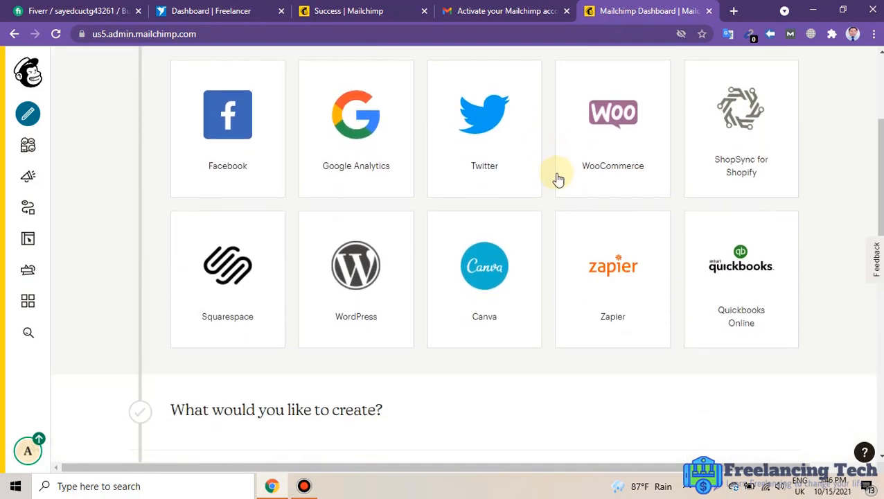
scroll(273, 408, down, 5)
scroll(280, 407, down, 1)
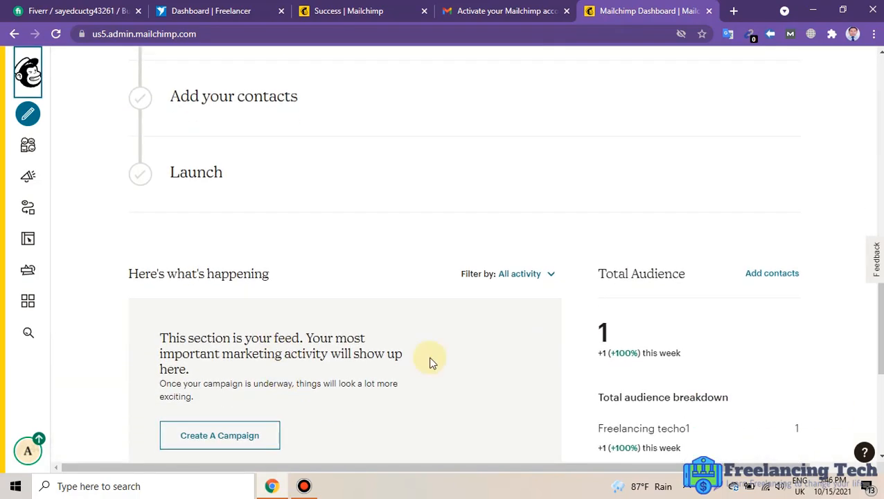
click(774, 275)
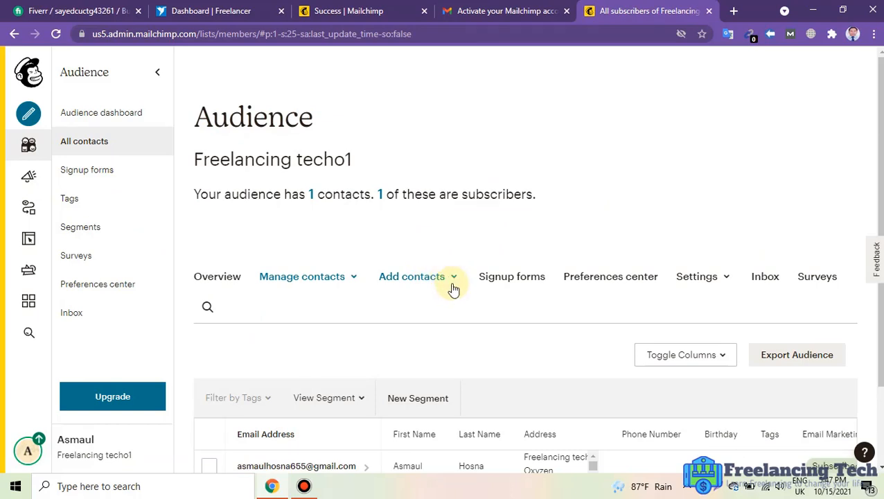
Choose 'Add a subscriber' from the Add contacts menu for the Freelancing techo1 audience.
scroll(464, 318, down, 2)
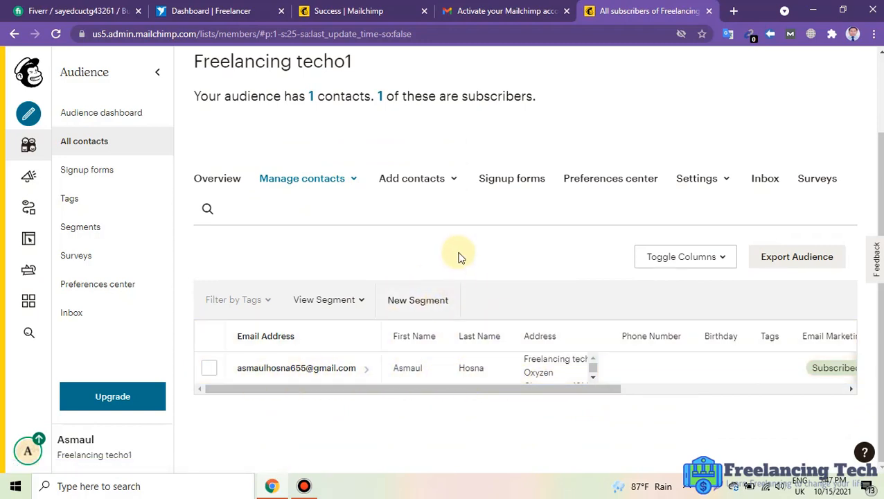
click(452, 182)
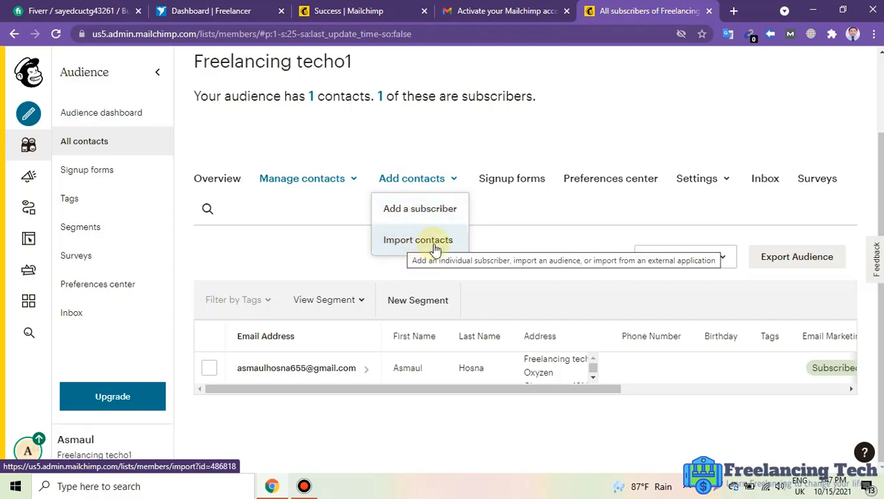
click(432, 209)
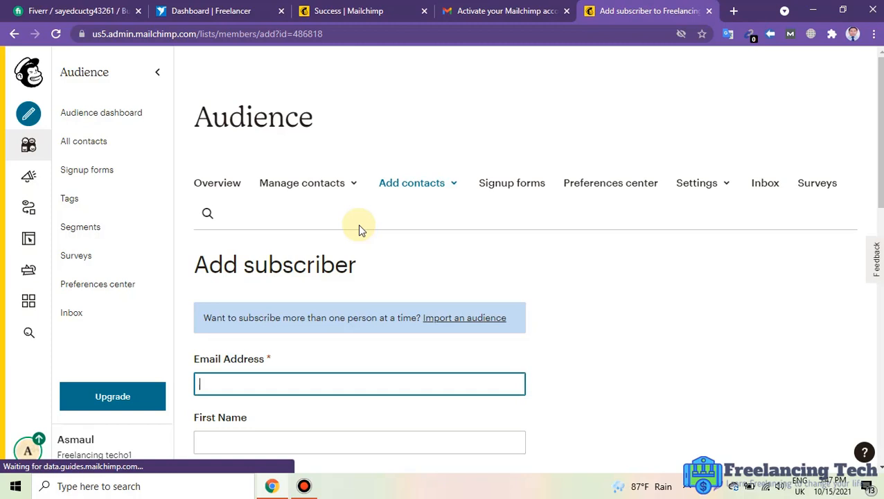
Enter the new subscriber's e-mail address, first name and last name.
scroll(444, 240, down, 3)
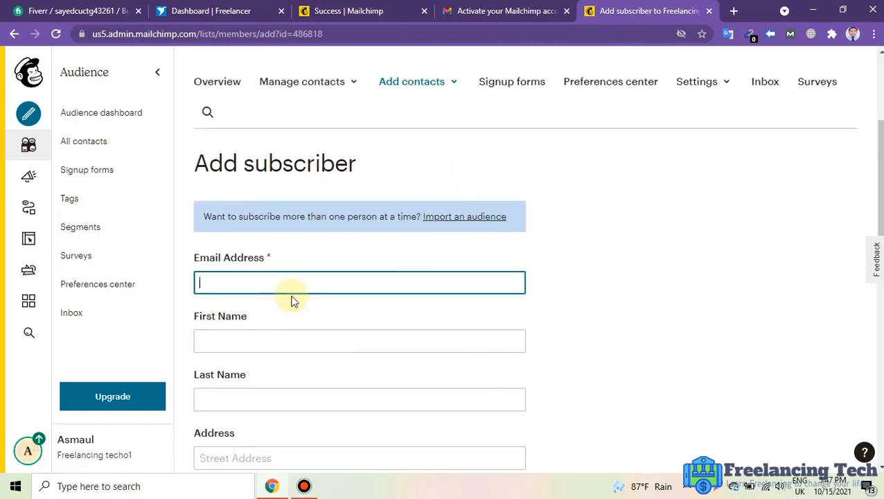
click(228, 281)
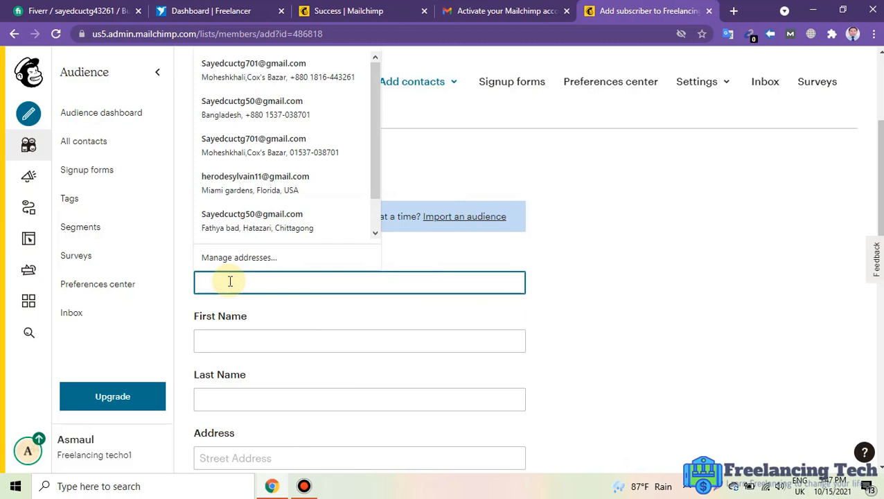
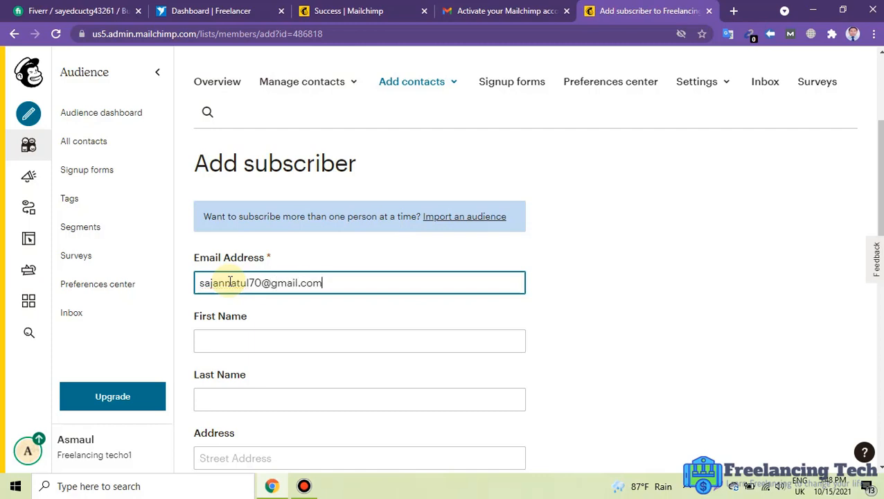
click(256, 343)
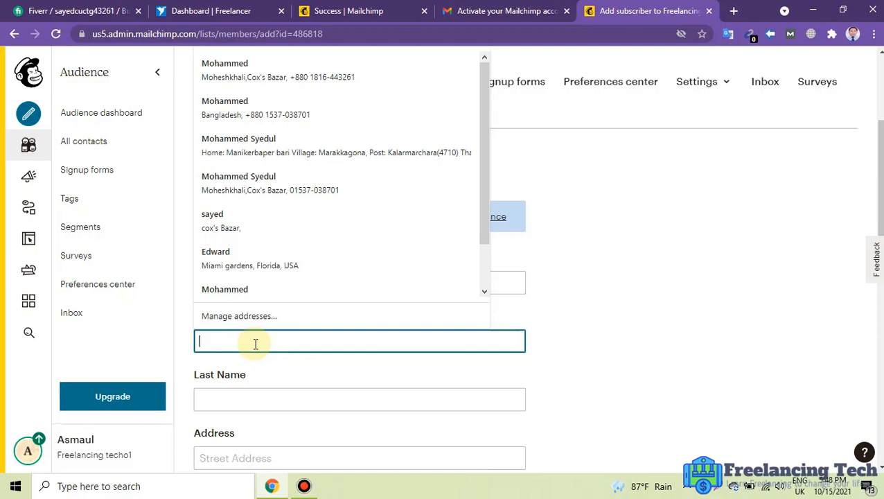
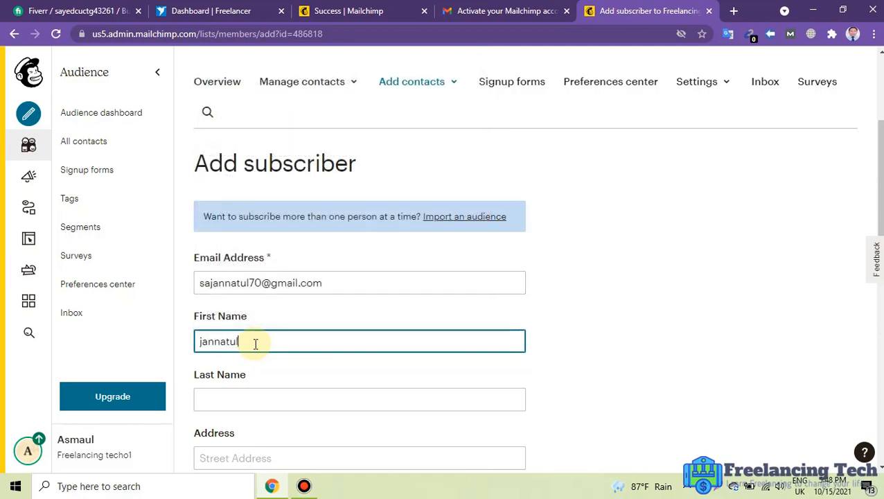
click(257, 399)
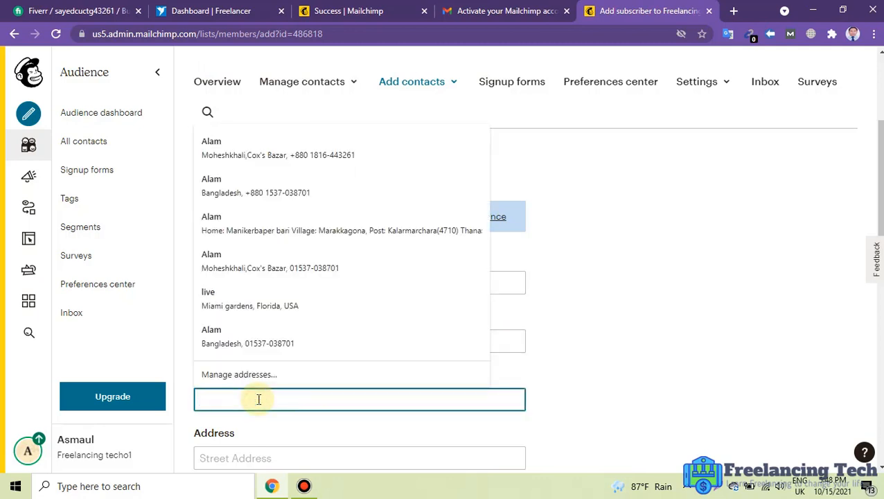
click(600, 318)
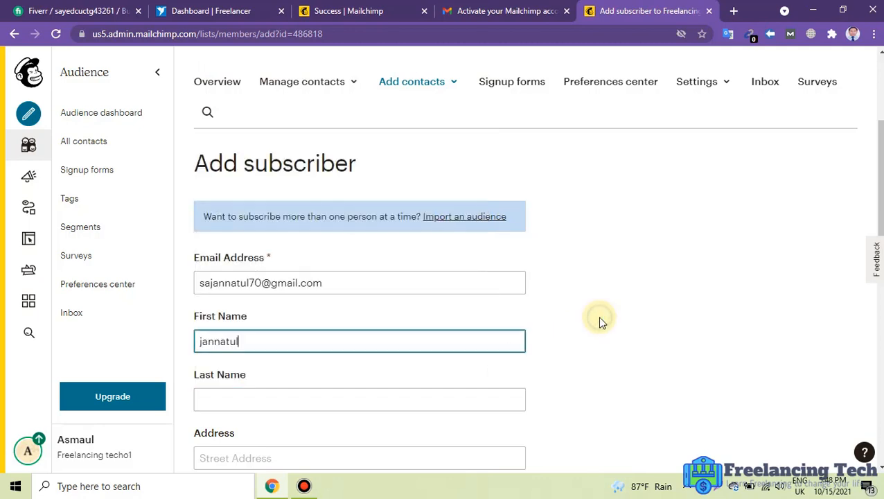
click(247, 400)
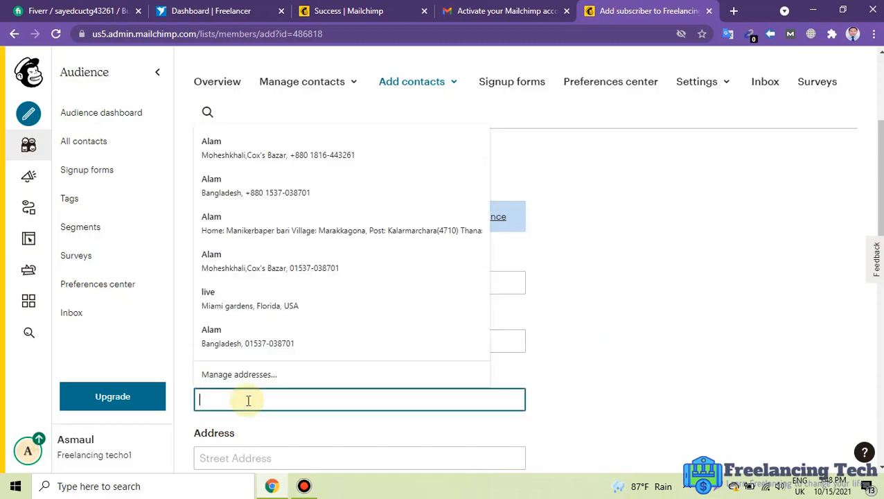
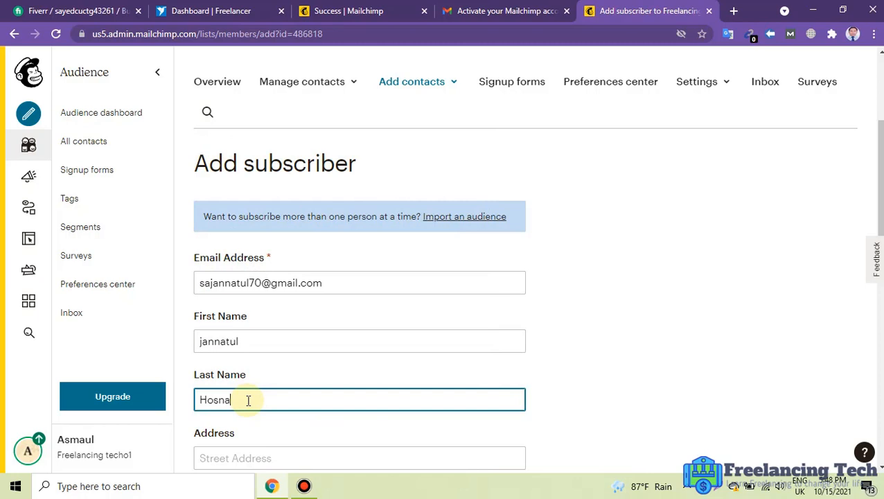
Tick the email permission and update-existing-profile boxes, then subscribe the contact.
scroll(557, 334, down, 3)
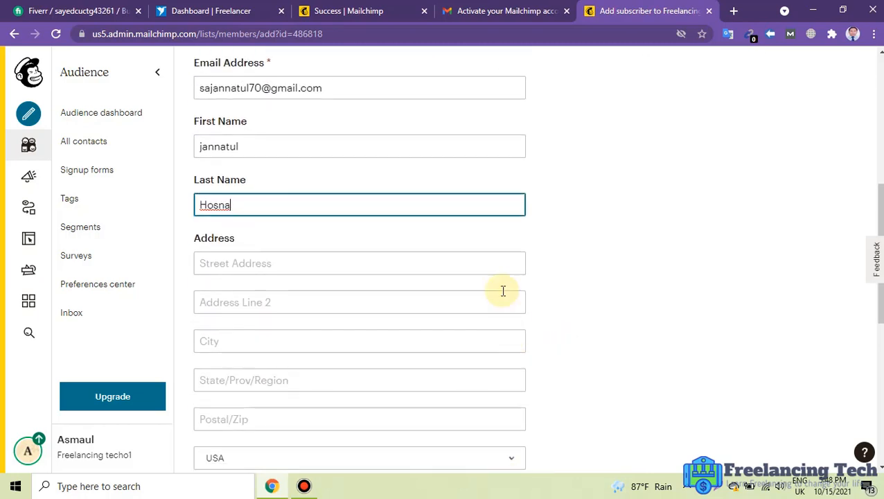
scroll(450, 395, down, 3)
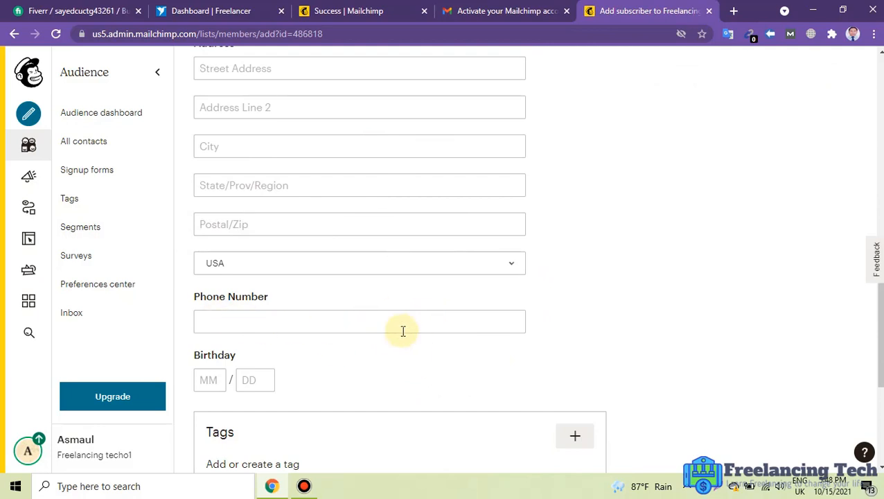
scroll(451, 331, down, 1)
scroll(450, 347, down, 3)
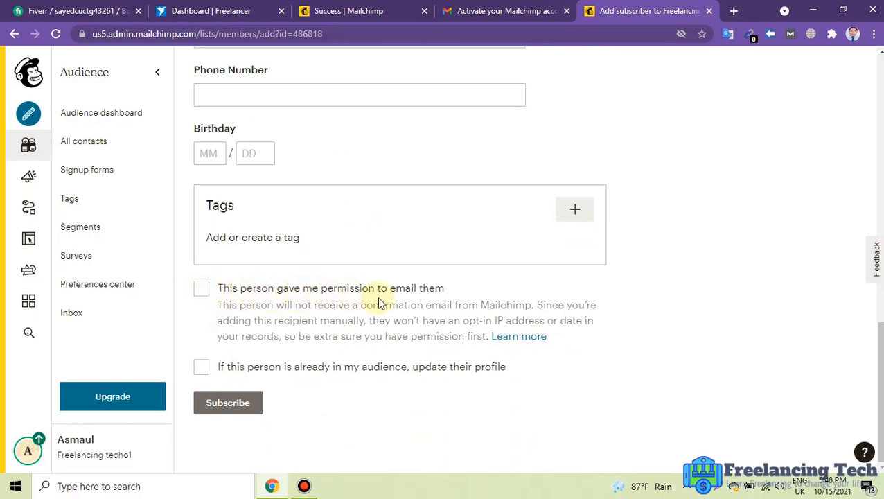
click(202, 288)
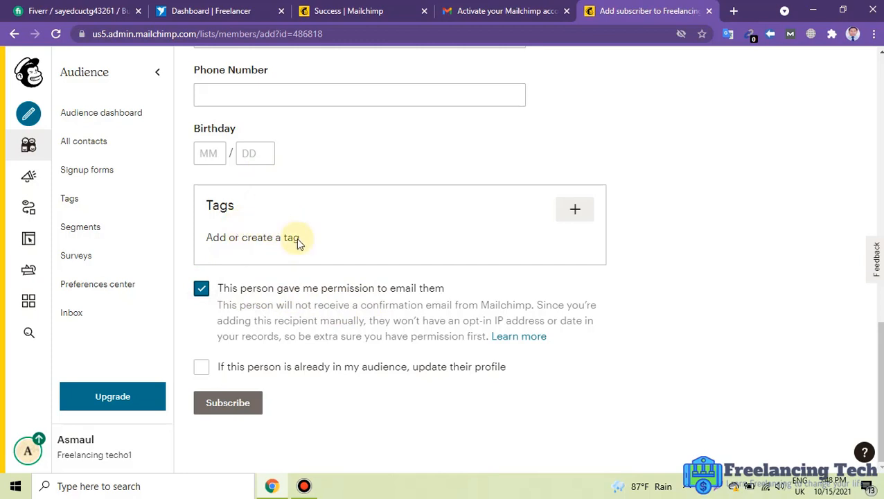
click(204, 369)
click(237, 405)
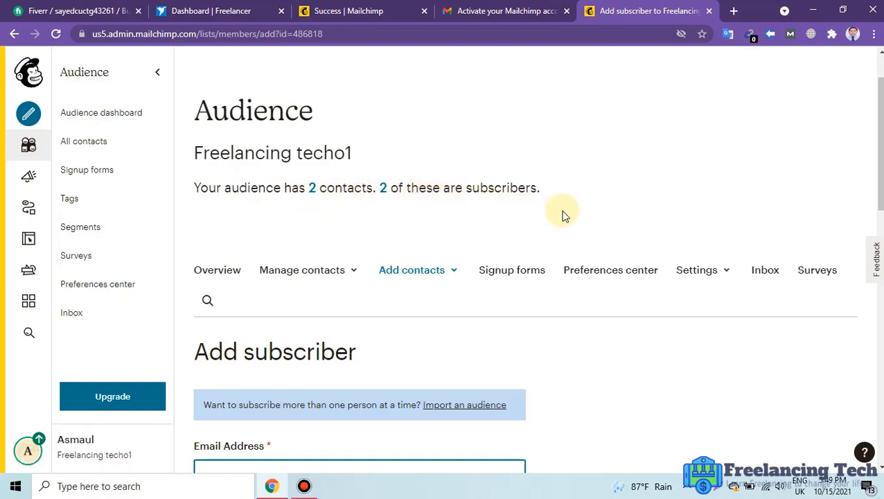
Open Mailchimp's bulk contact import page, step back to it, and open a new browser tab.
click(452, 270)
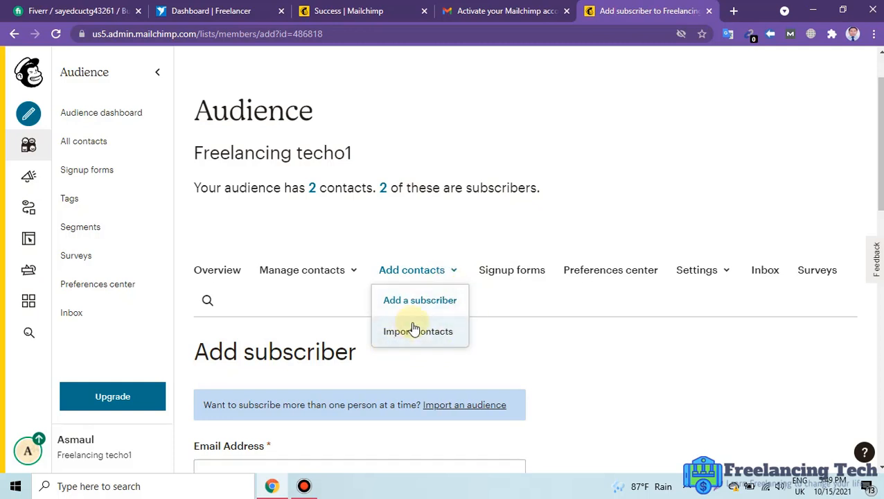
click(435, 333)
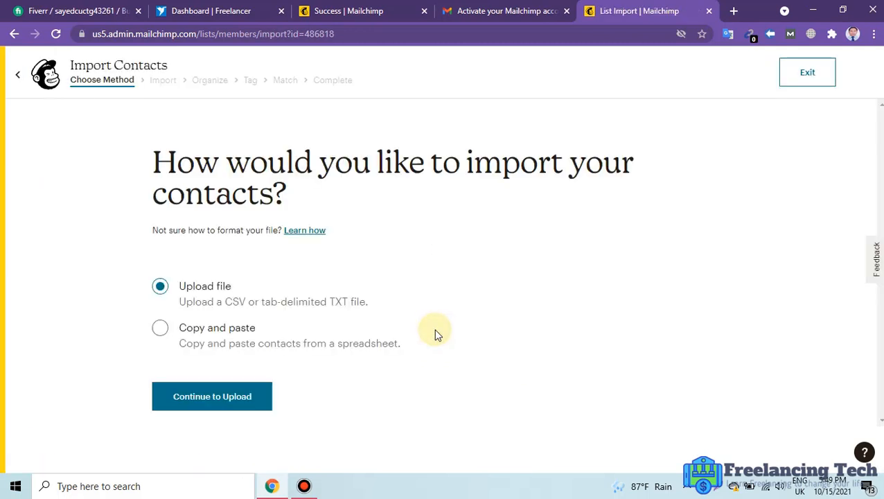
click(14, 36)
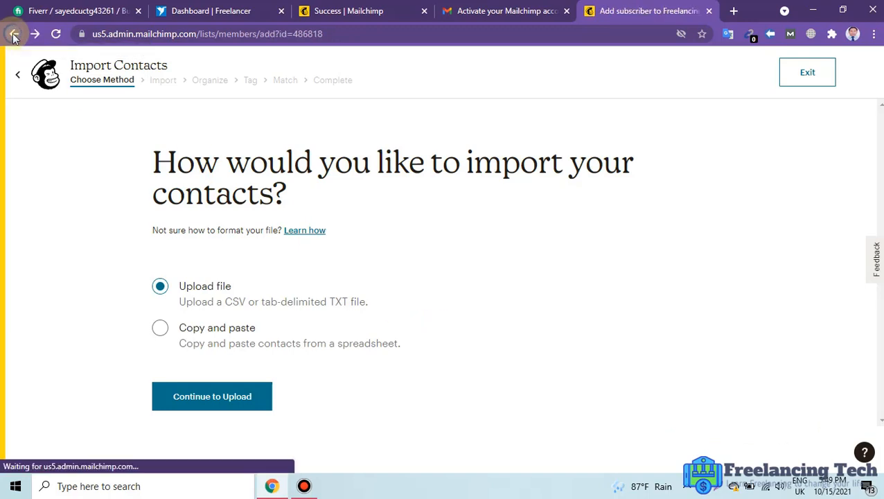
key(ctrl+t)
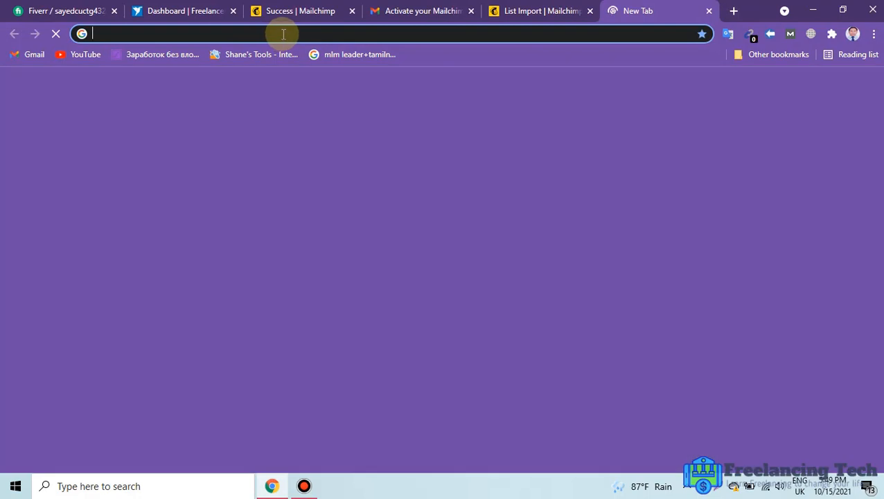
text(d)
key(Return)
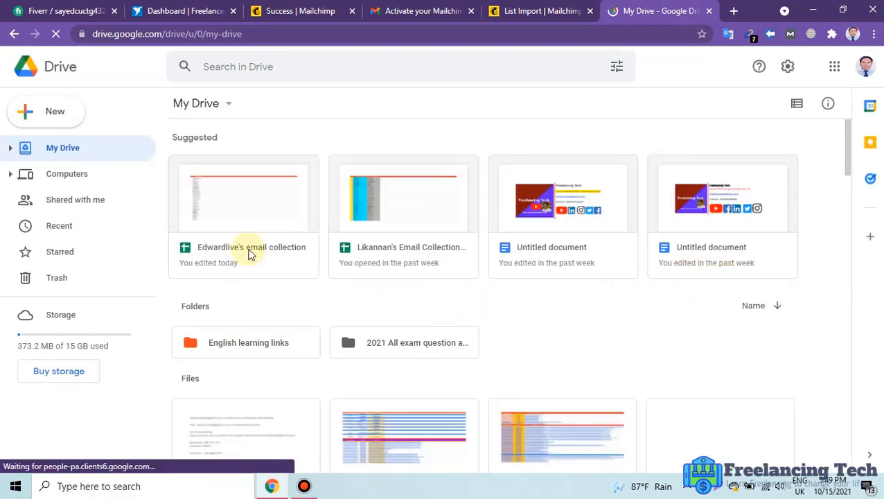
double_click(217, 247)
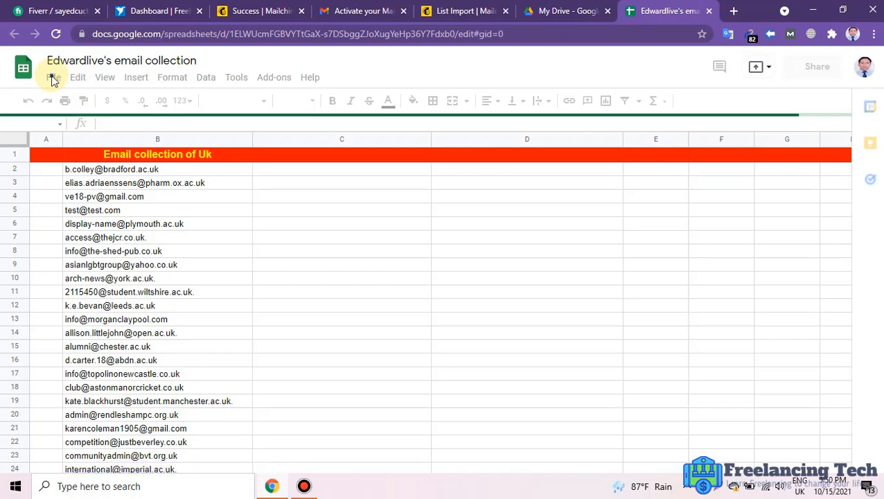
Download the current sheet as a .csv file and switch back to the List Import tab.
click(54, 78)
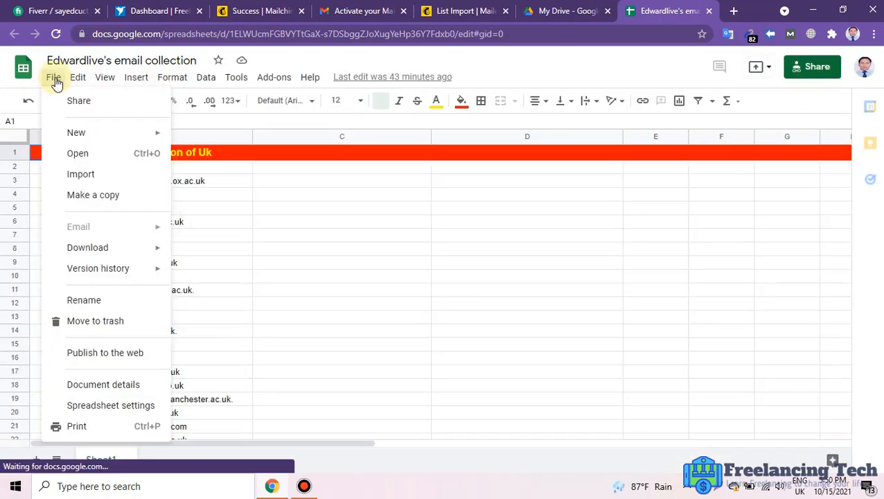
mouse_move(128, 228)
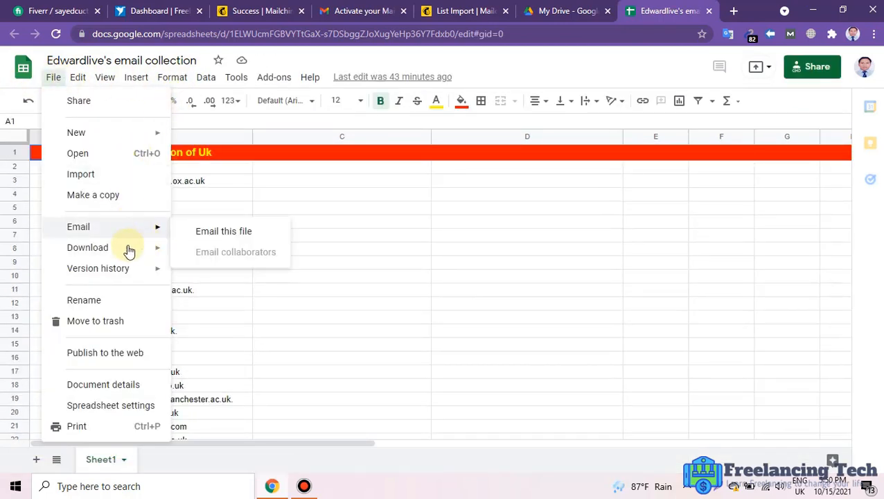
mouse_move(130, 254)
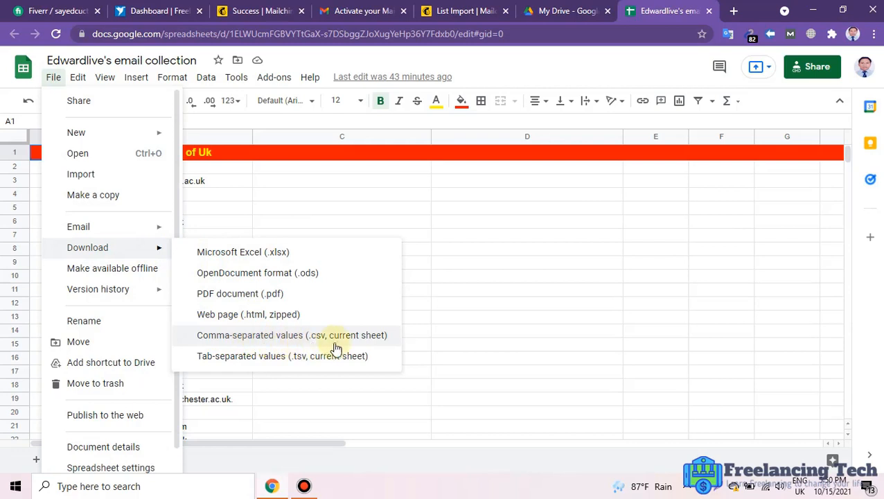
click(248, 339)
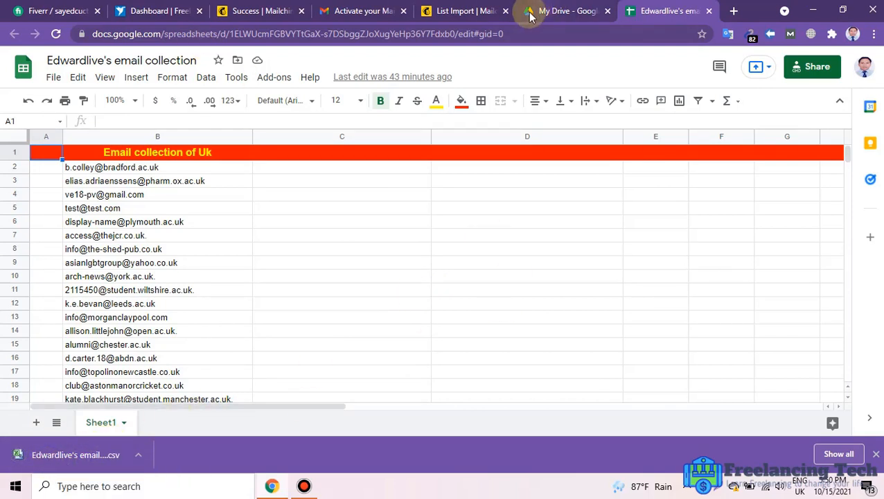
click(480, 13)
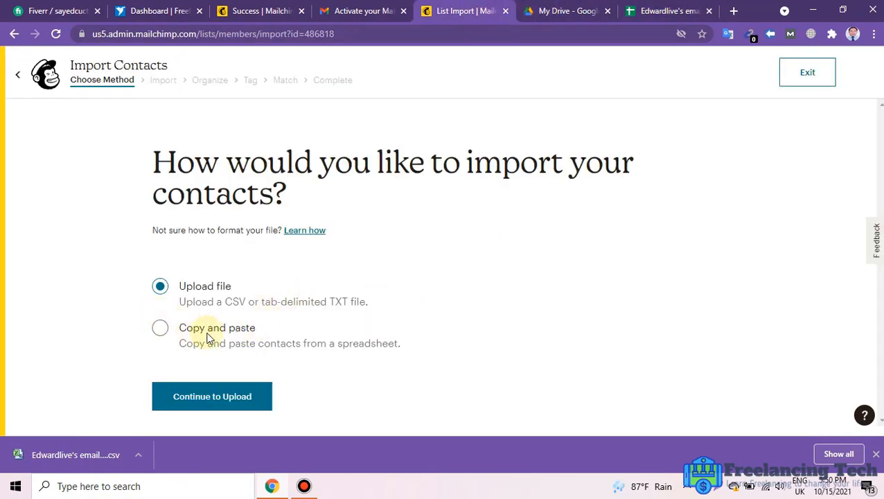
click(205, 398)
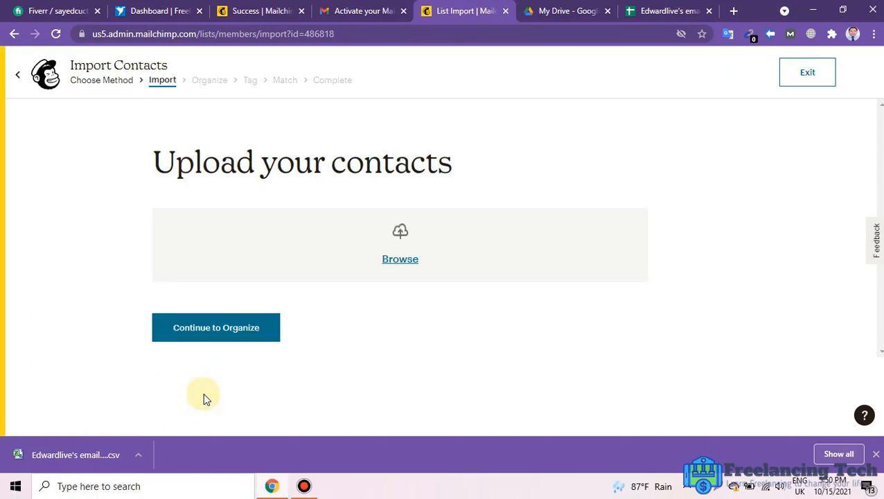
click(405, 236)
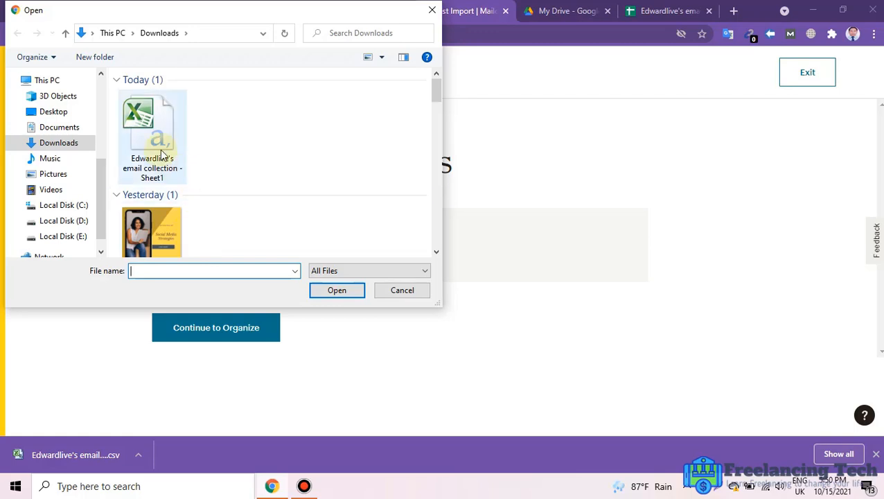
click(161, 154)
click(338, 291)
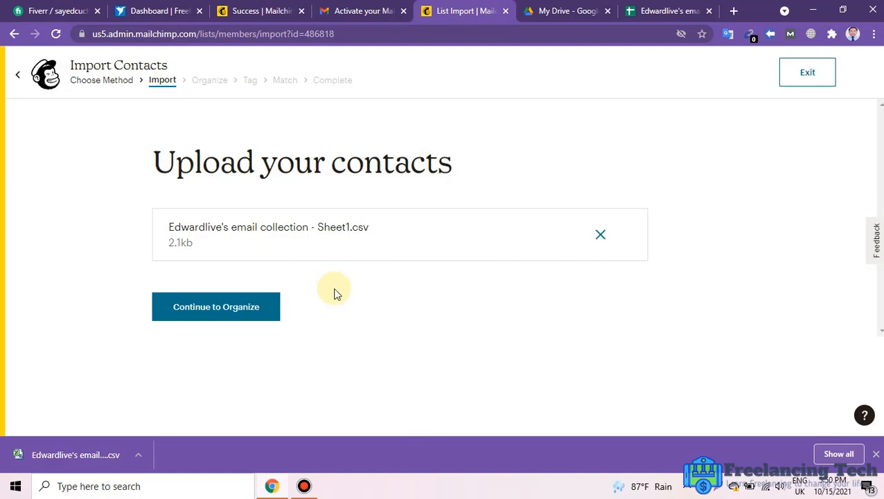
click(207, 309)
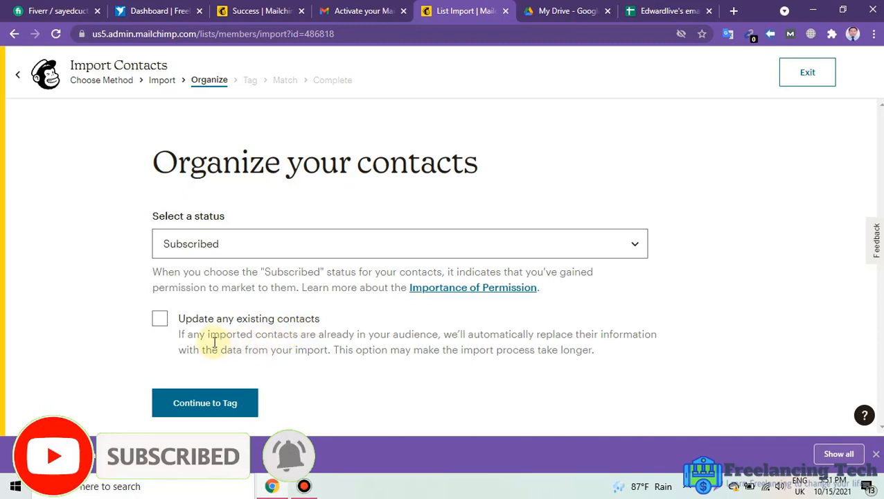
Set the import to update any existing contacts in the audience.
click(162, 320)
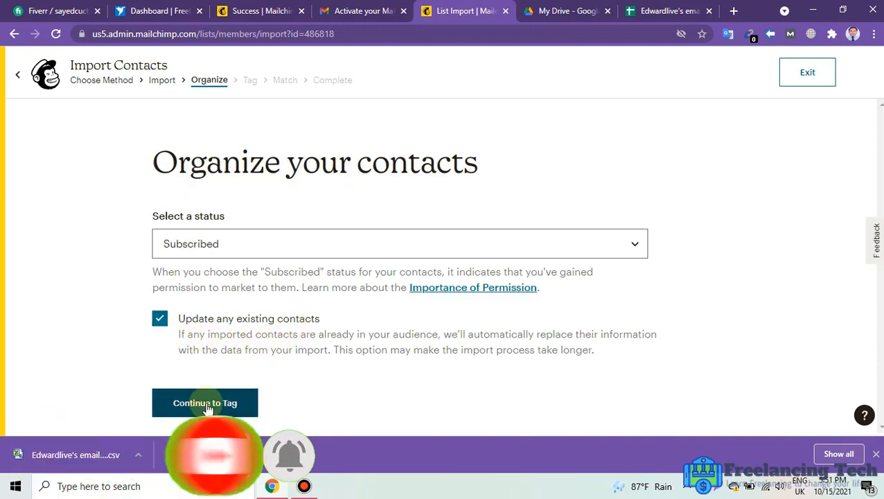
click(877, 454)
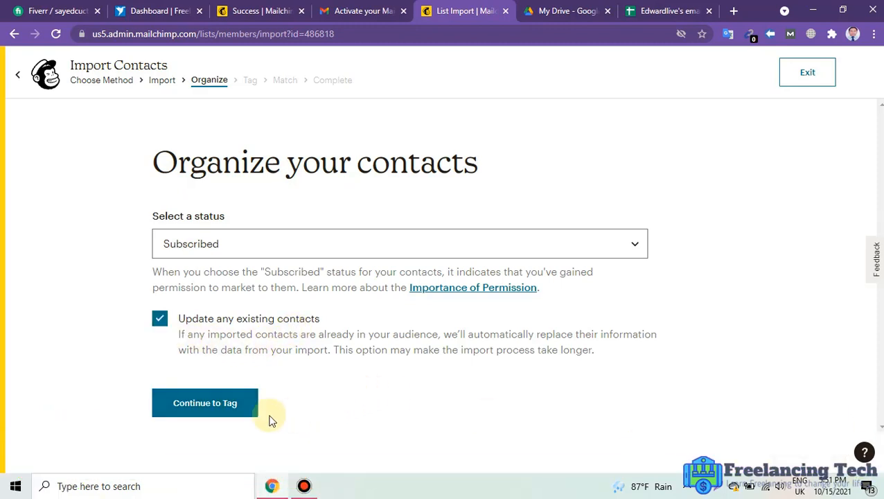
click(231, 409)
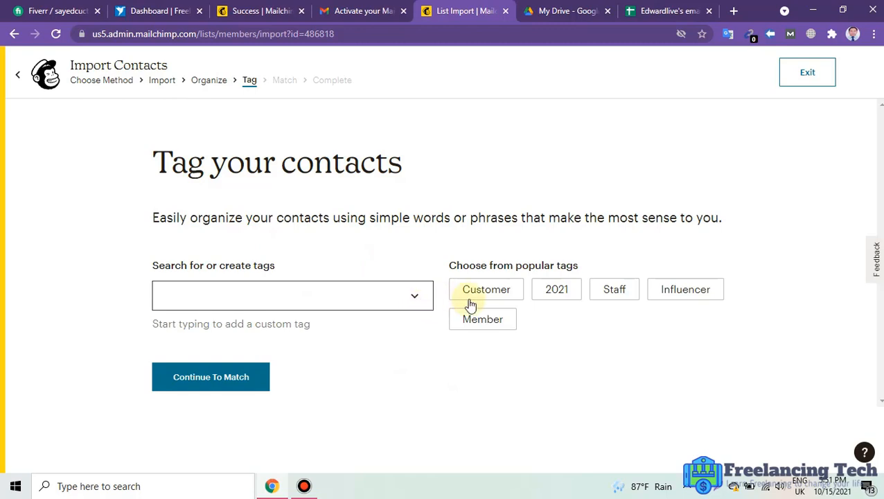
Tag the imported contacts Customer, Staff, Member, Influencer and 2021, then reach column matching.
click(508, 292)
click(533, 291)
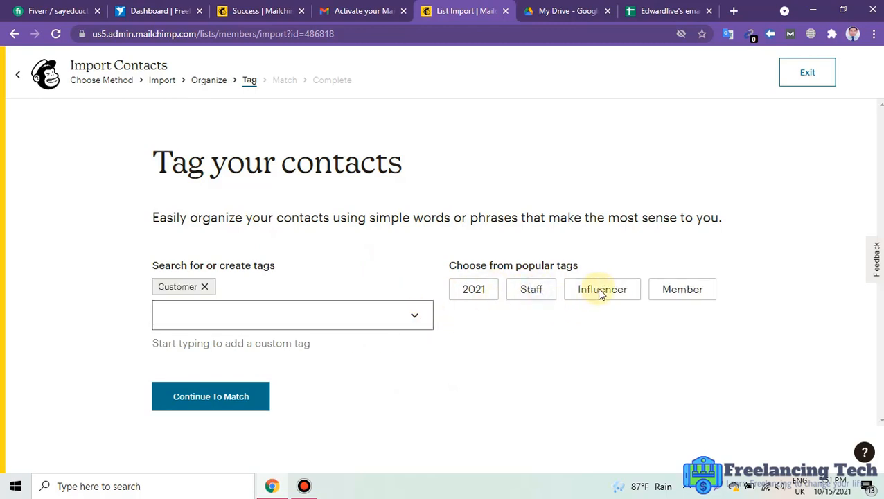
click(600, 294)
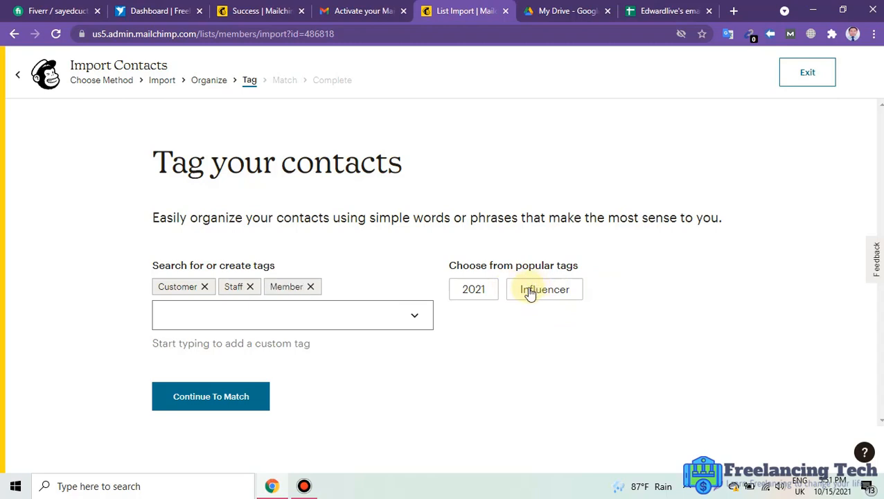
click(531, 293)
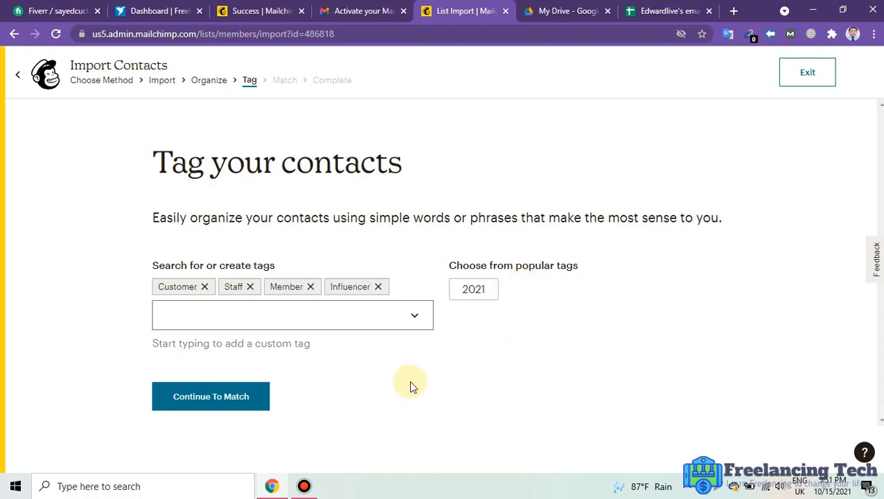
click(474, 291)
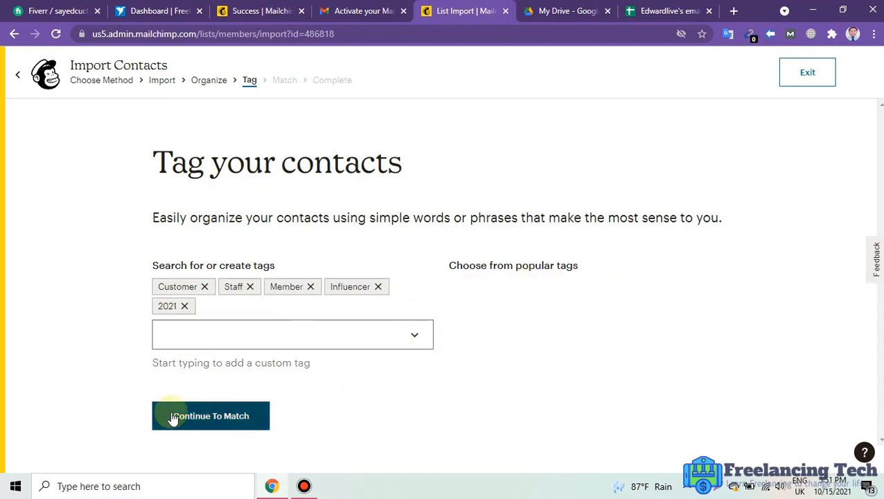
click(211, 420)
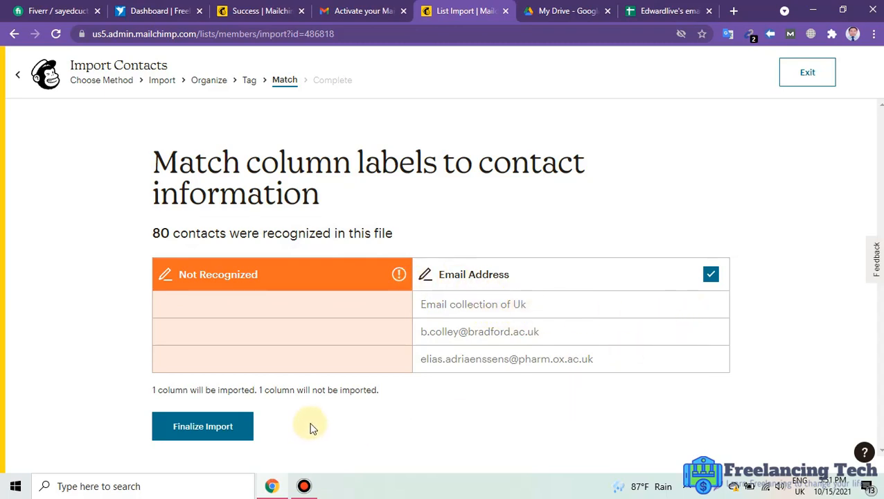
Finalize and complete the 80-contact import, then view the audience's contact list.
click(218, 435)
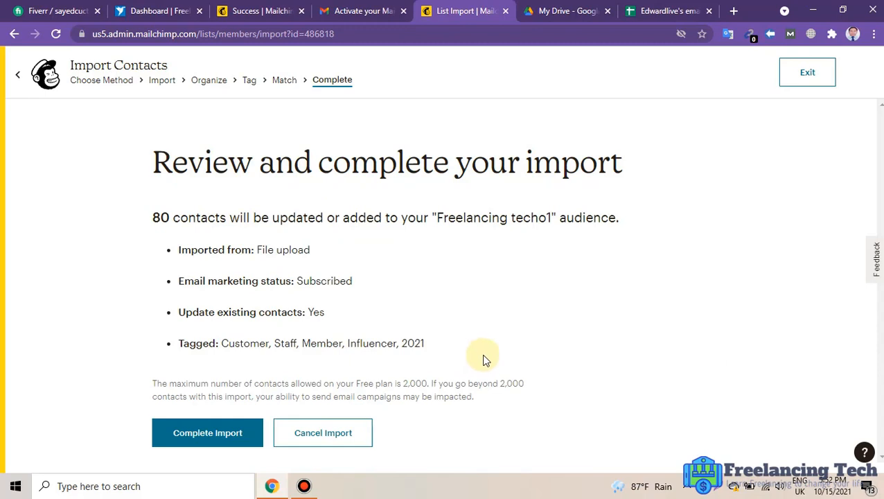
click(231, 435)
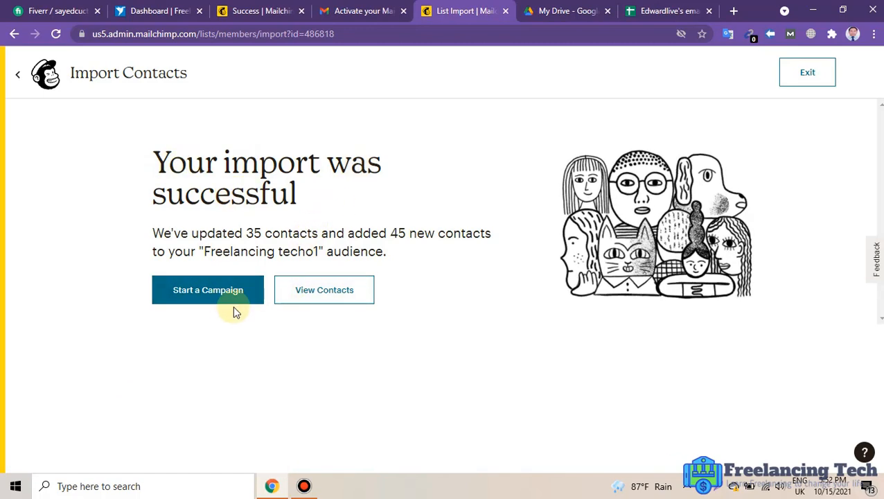
click(200, 296)
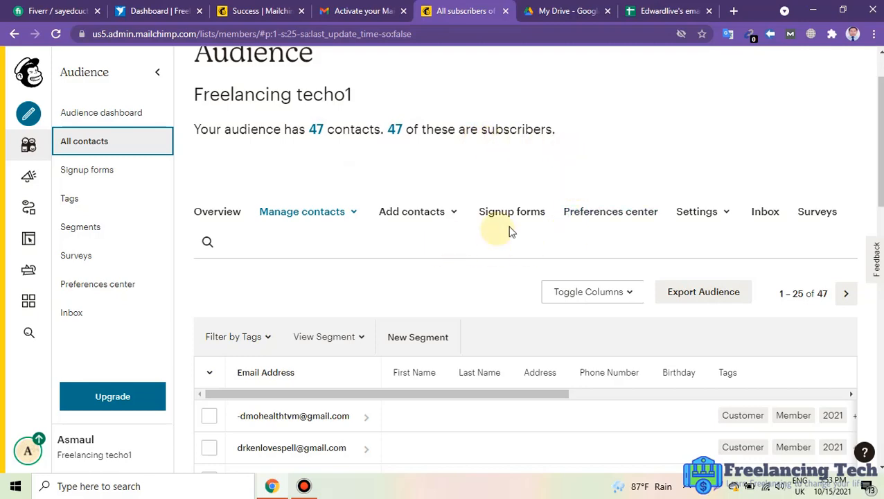
scroll(401, 305, down, 5)
scroll(408, 307, down, 4)
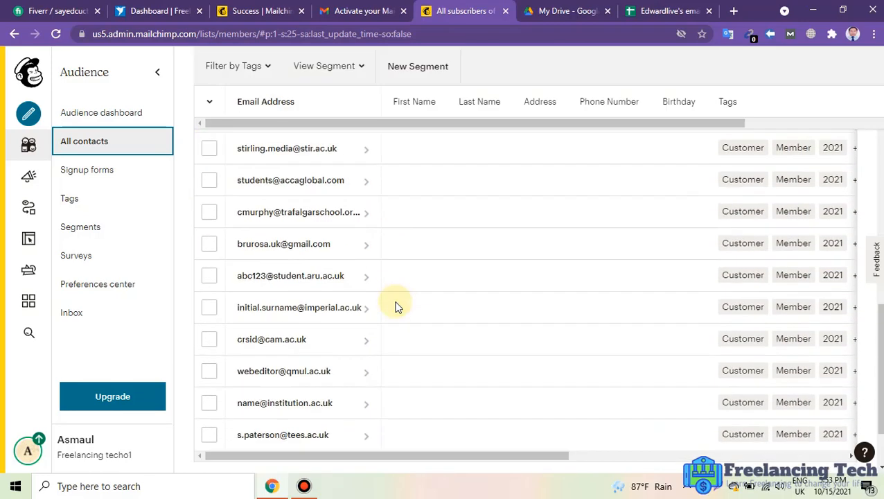
scroll(399, 304, up, 2)
scroll(409, 305, up, 6)
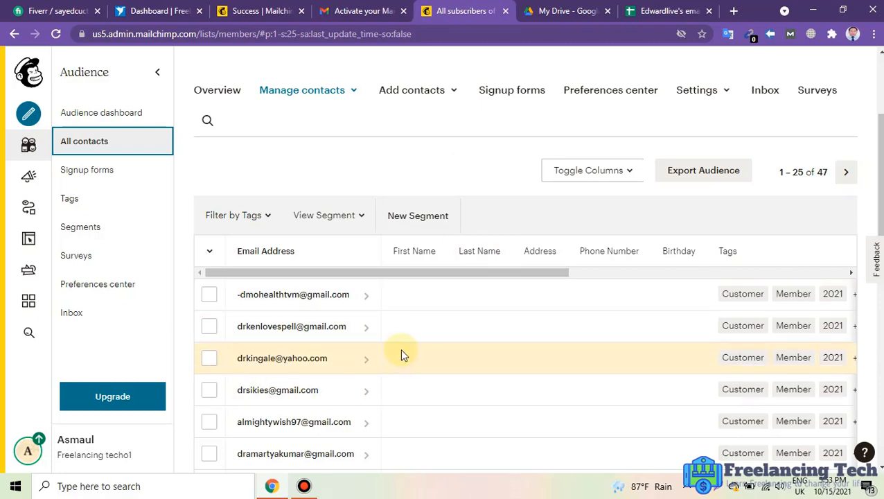
scroll(400, 356, down, 1)
scroll(400, 386, down, 5)
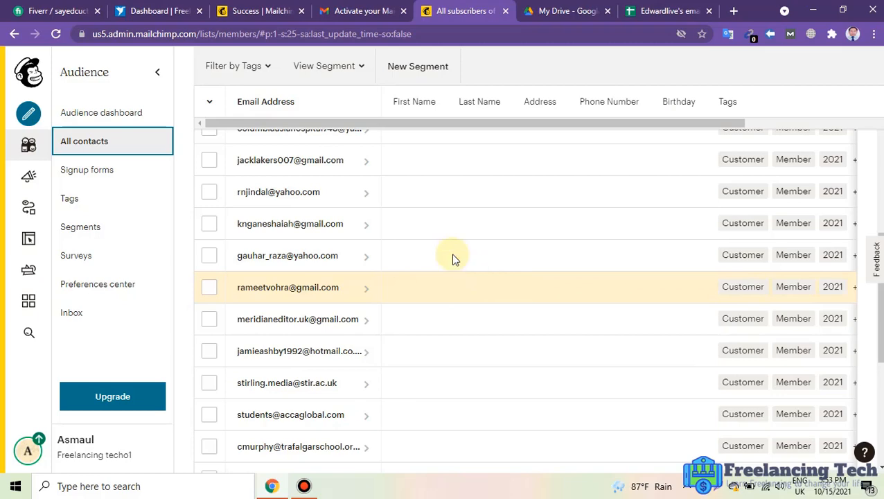
scroll(513, 284, up, 4)
scroll(514, 284, up, 3)
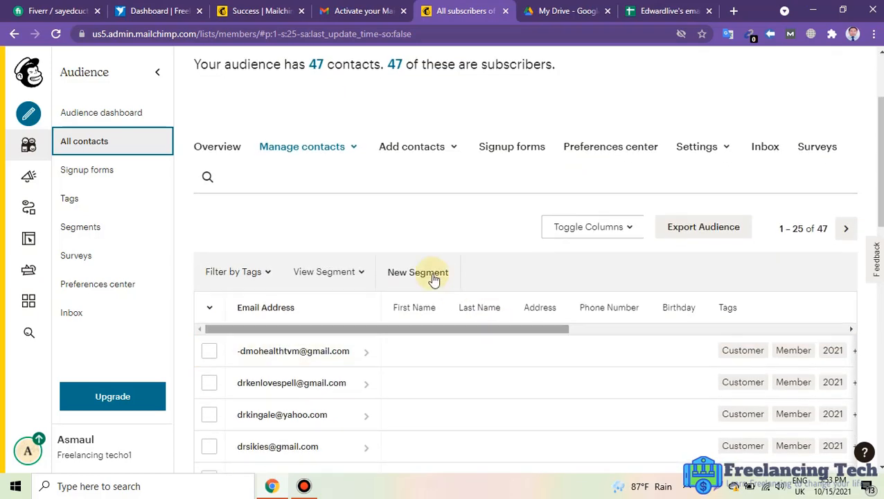